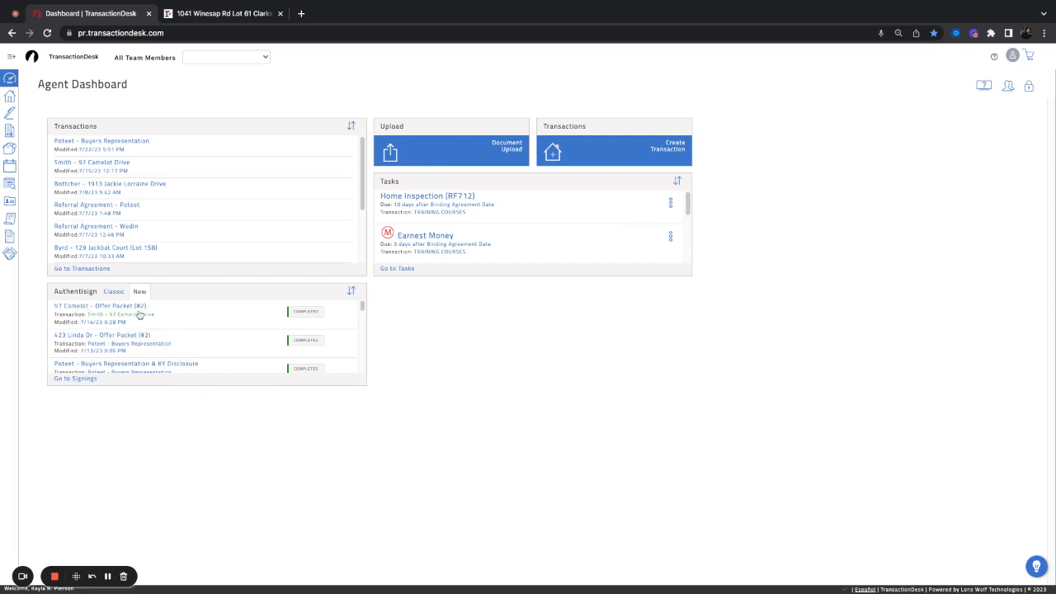
Expand the left sidebar from the hamburger icon so section labels appear next to the Agent Dashboard
{"action": "left_click", "coordinate": [10, 57]}
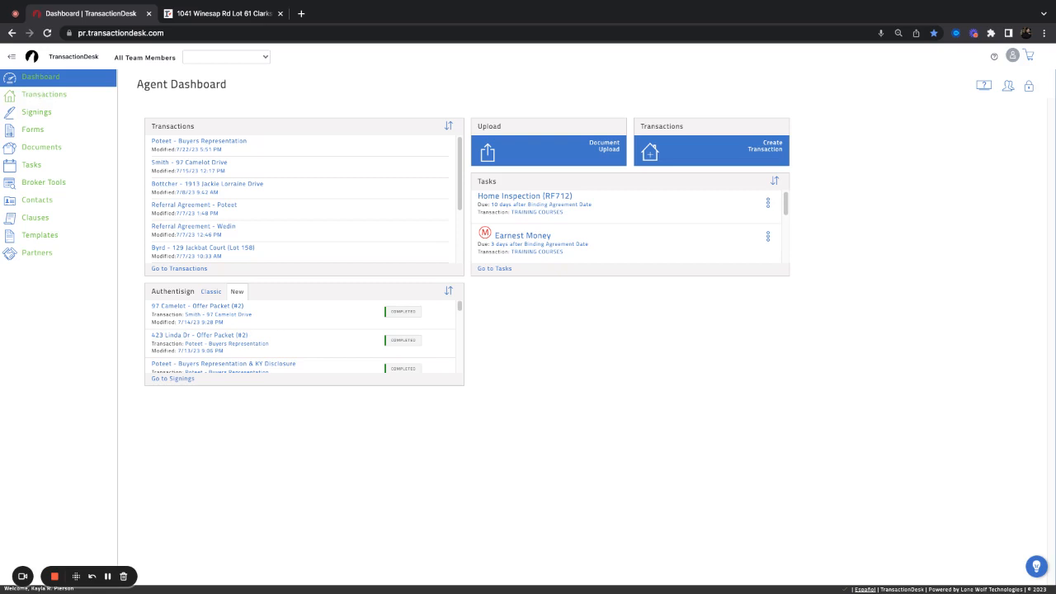
Go to Transactions and compare list and grid views, leaving the 245 transactions as property tiles
{"action": "left_click", "coordinate": [28, 97]}
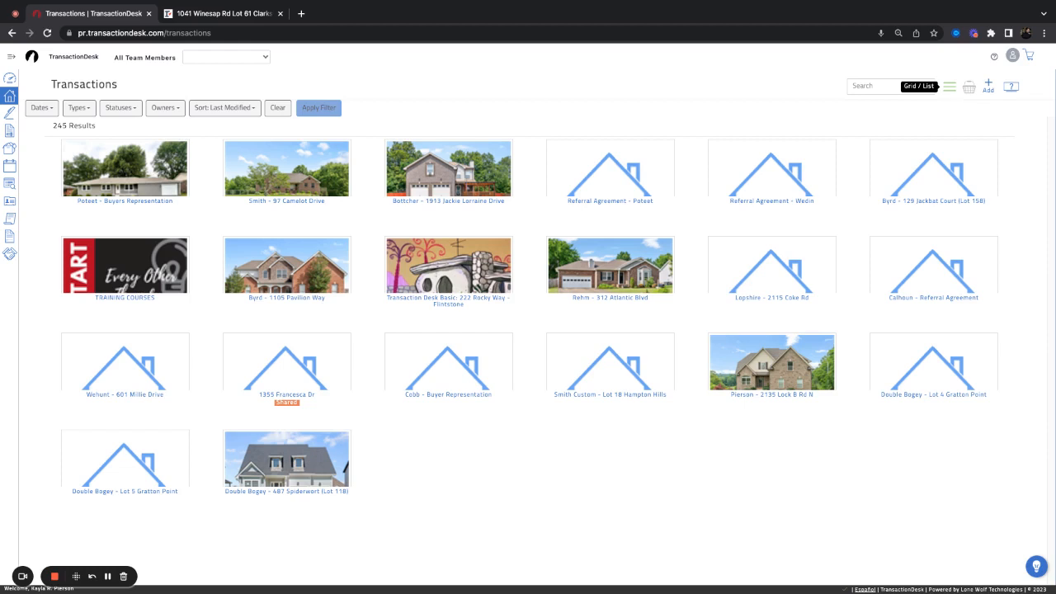
{"action": "left_click", "coordinate": [949, 85]}
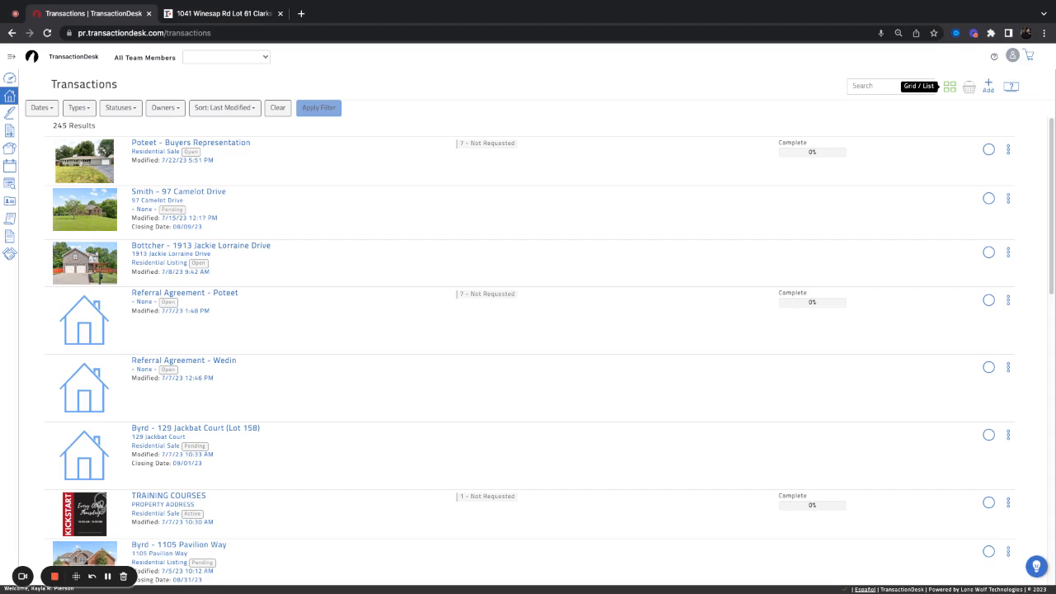
{"action": "left_click", "coordinate": [950, 87]}
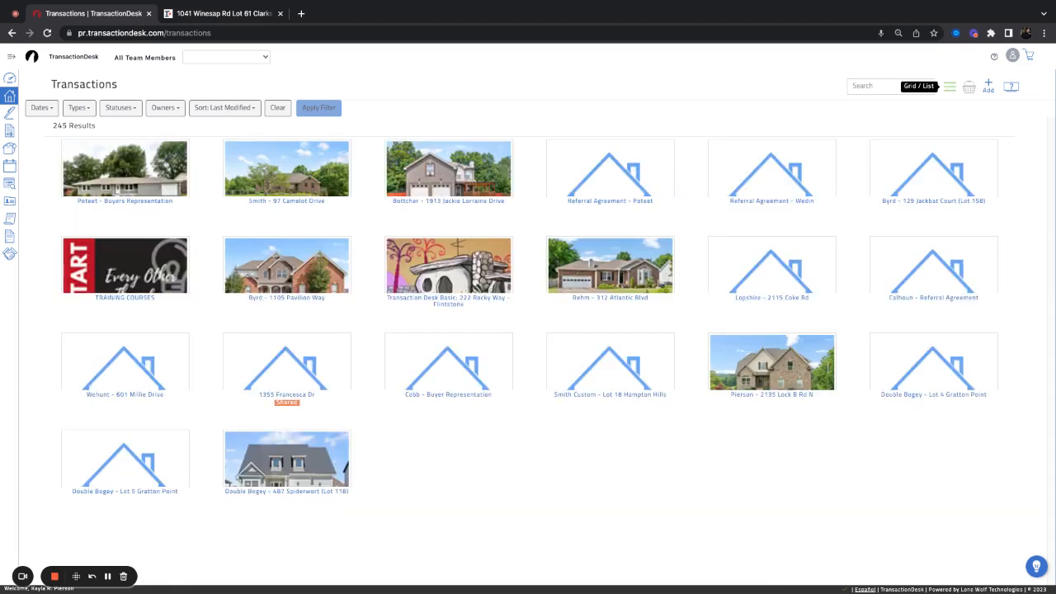
{"action": "left_click", "coordinate": [949, 87]}
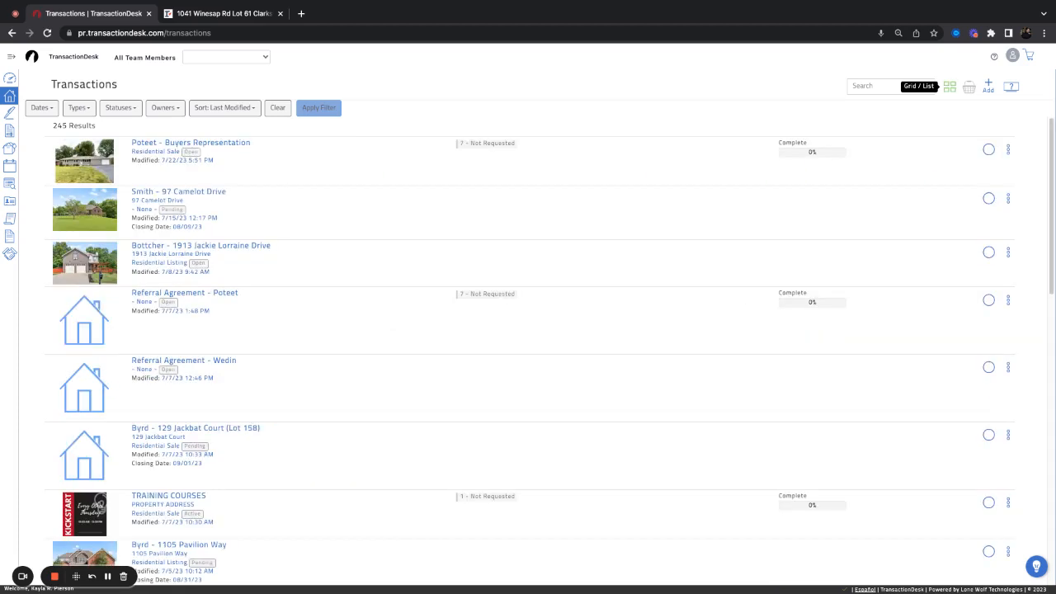
{"action": "left_click", "coordinate": [950, 87]}
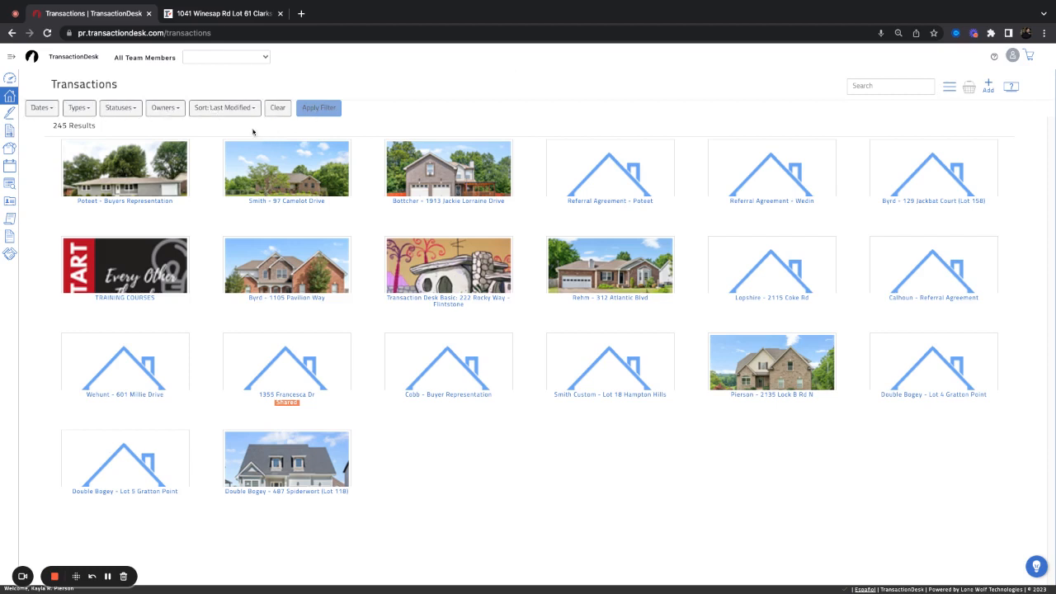
Review the date, type, status, owner and sort filter options on the Transactions page
{"action": "left_click", "coordinate": [43, 111]}
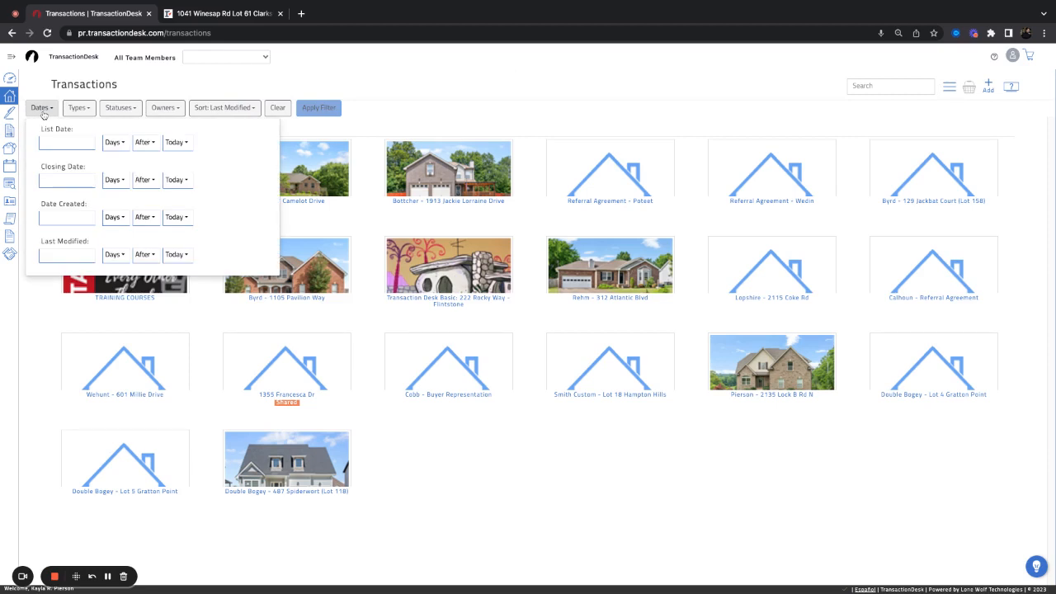
{"action": "left_click", "coordinate": [77, 108]}
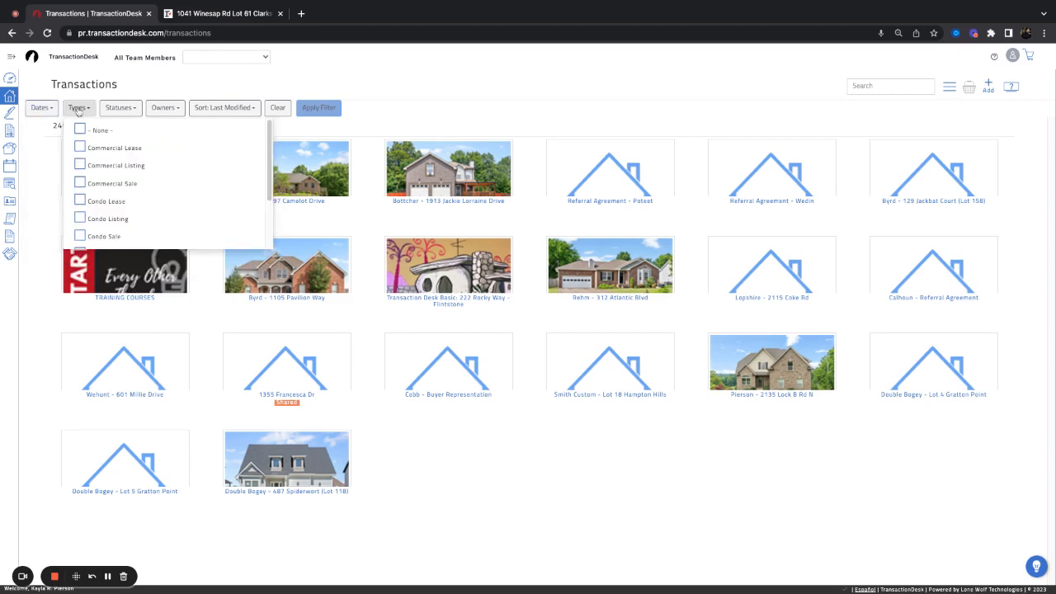
{"action": "left_click", "coordinate": [132, 109]}
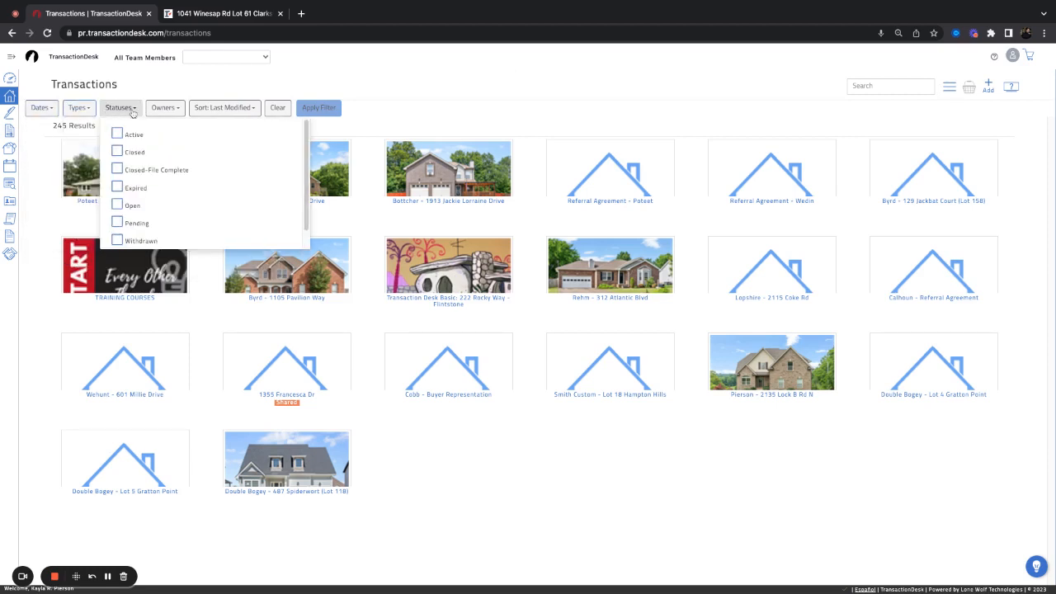
{"action": "left_click", "coordinate": [167, 113]}
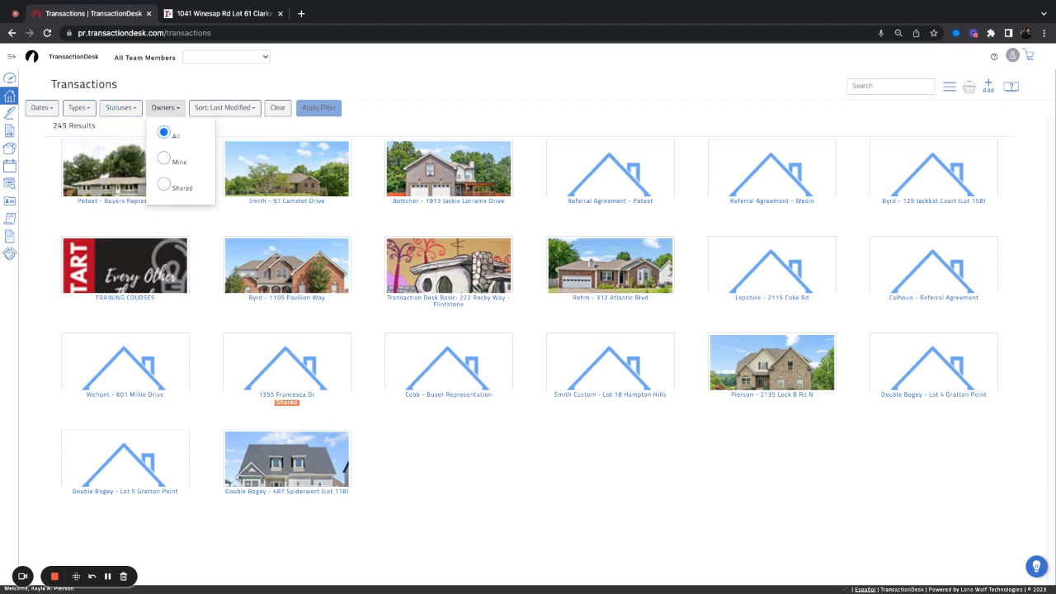
{"action": "left_click", "coordinate": [207, 113]}
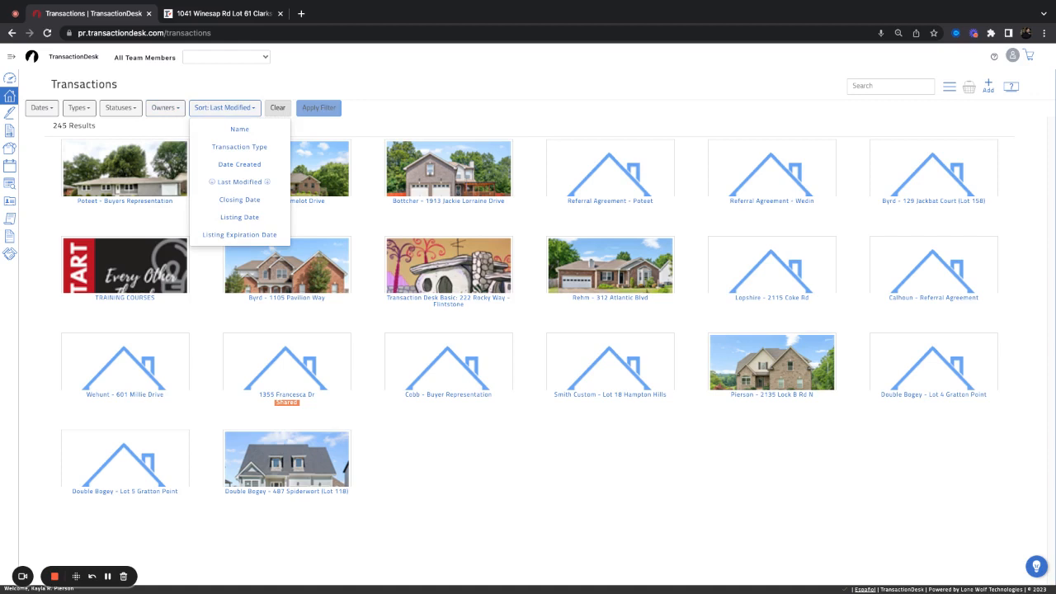
Filter the transactions to Active, Open and Pending statuses, leaving 124 results
{"action": "left_click", "coordinate": [118, 111]}
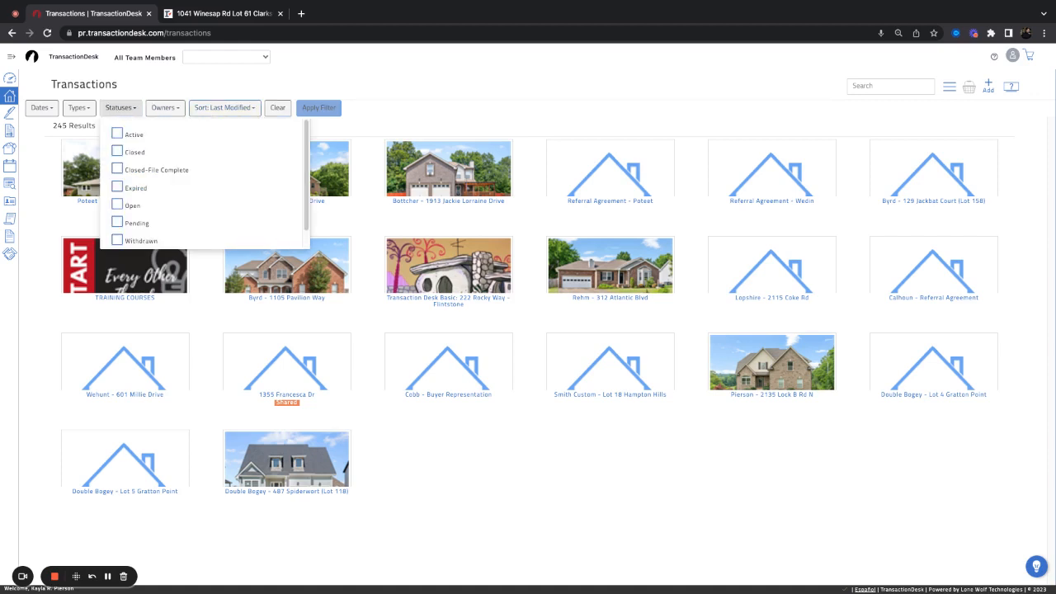
{"action": "left_click", "coordinate": [117, 135]}
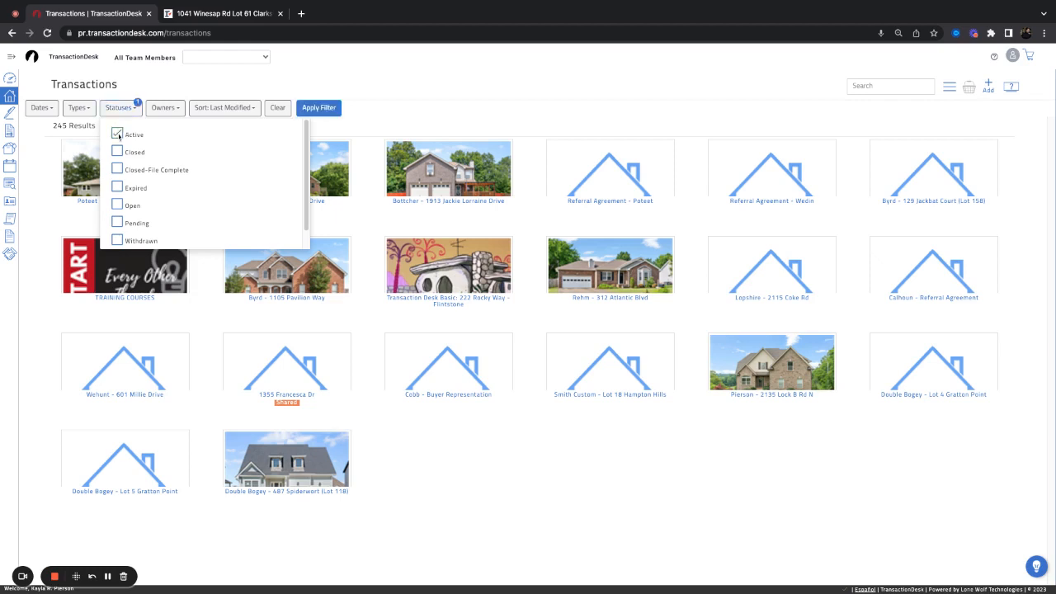
{"action": "left_click", "coordinate": [117, 206]}
{"action": "left_click", "coordinate": [118, 222]}
{"action": "left_click", "coordinate": [321, 109]}
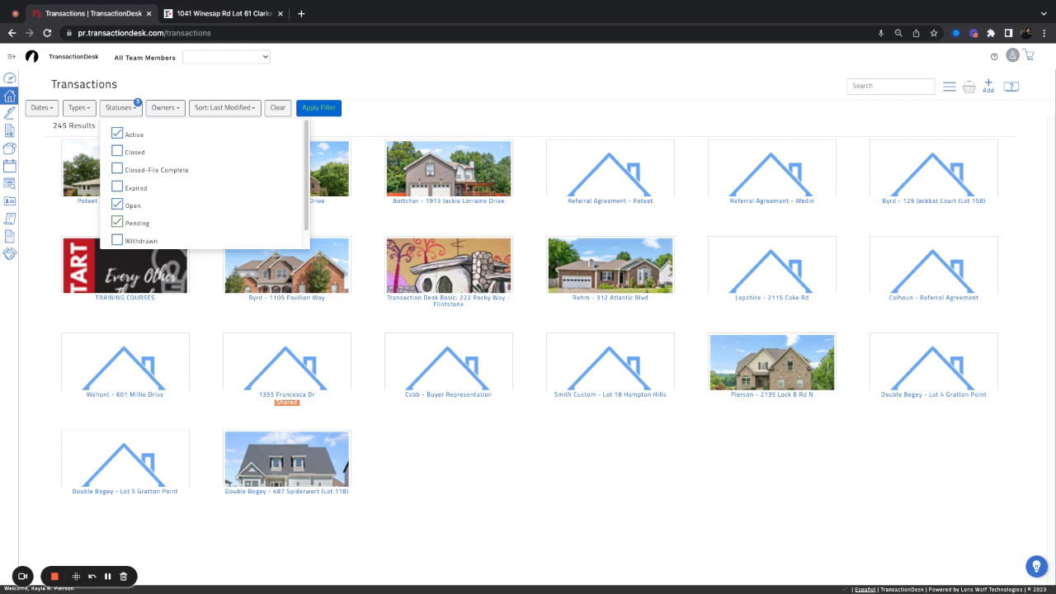
{"action": "scroll", "coordinate": [245, 215], "scroll_direction": "down", "scroll_amount": 2}
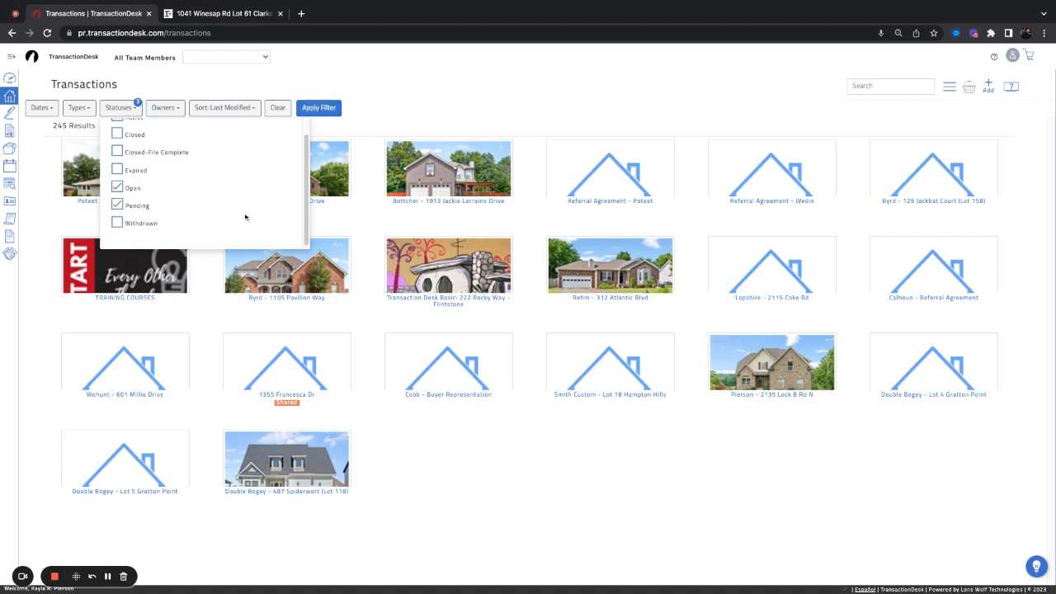
{"action": "scroll", "coordinate": [245, 217], "scroll_direction": "up", "scroll_amount": 1}
{"action": "scroll", "coordinate": [245, 217], "scroll_direction": "up", "scroll_amount": 1}
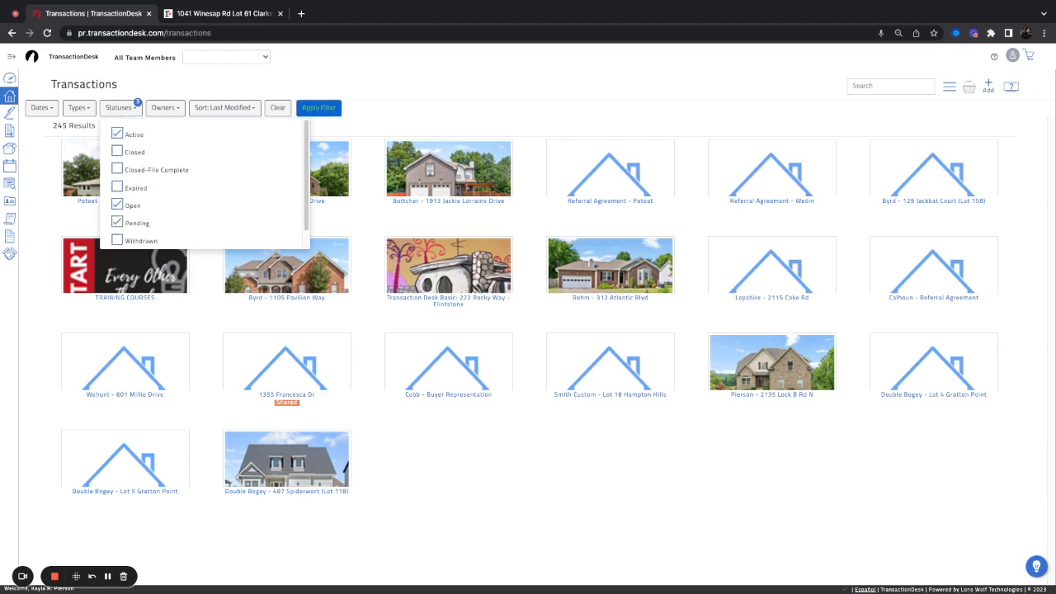
{"action": "left_click", "coordinate": [318, 108]}
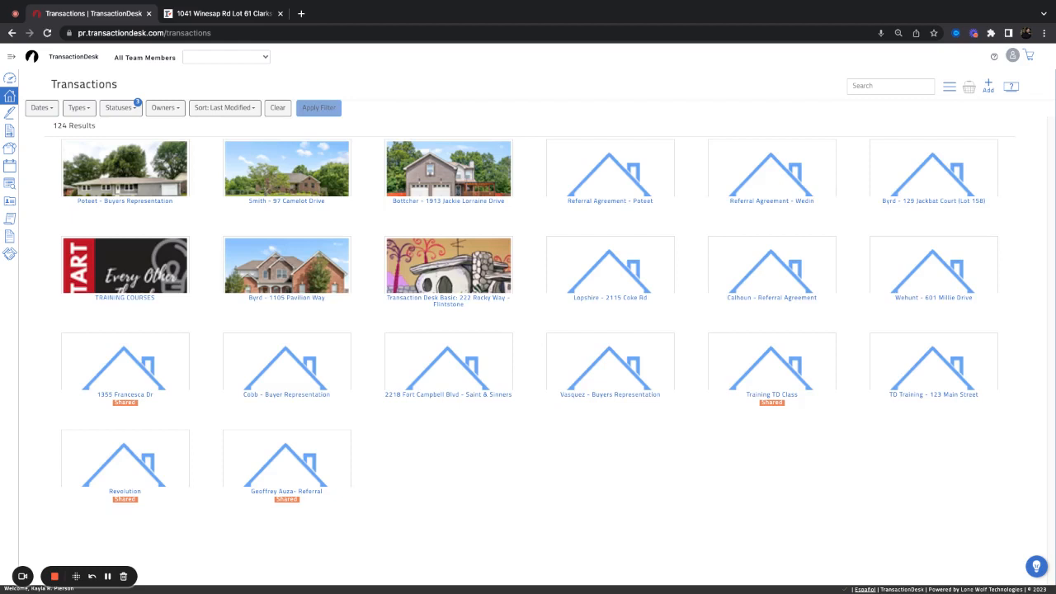
{"action": "left_click", "coordinate": [234, 109]}
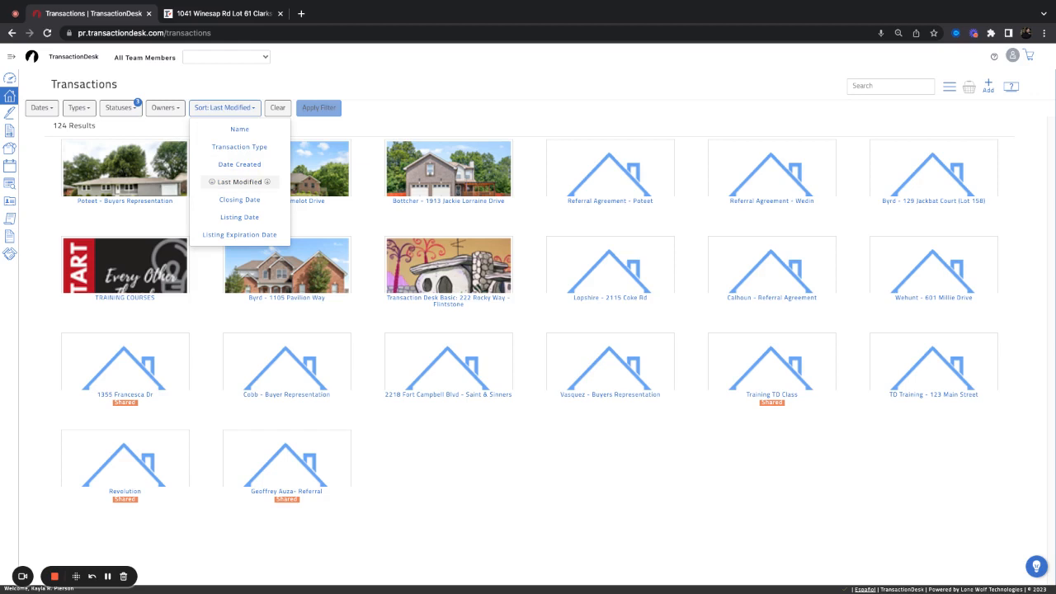
{"action": "left_click", "coordinate": [241, 110]}
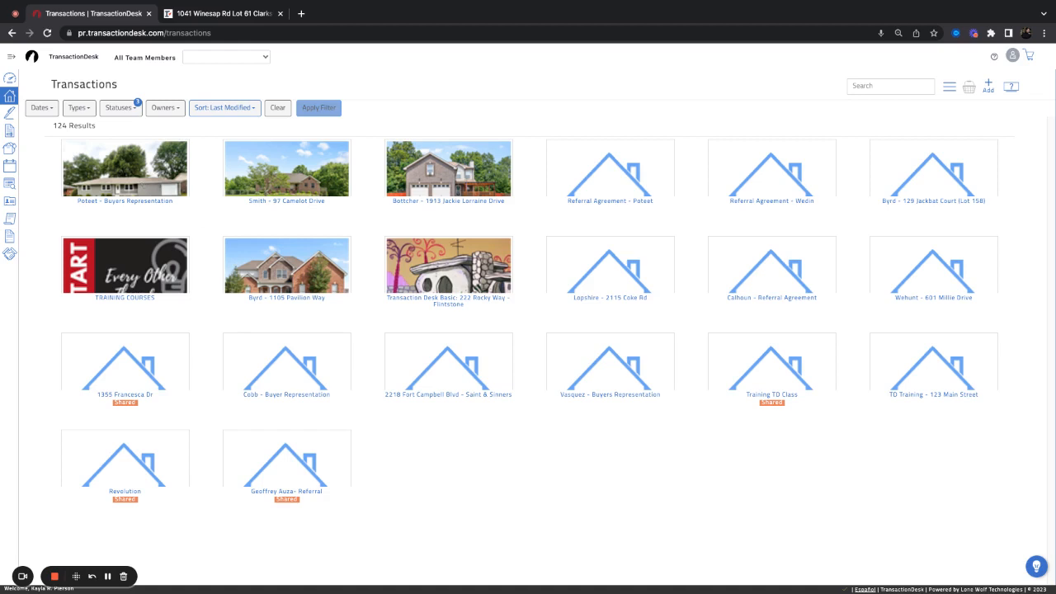
{"action": "left_click", "coordinate": [224, 108]}
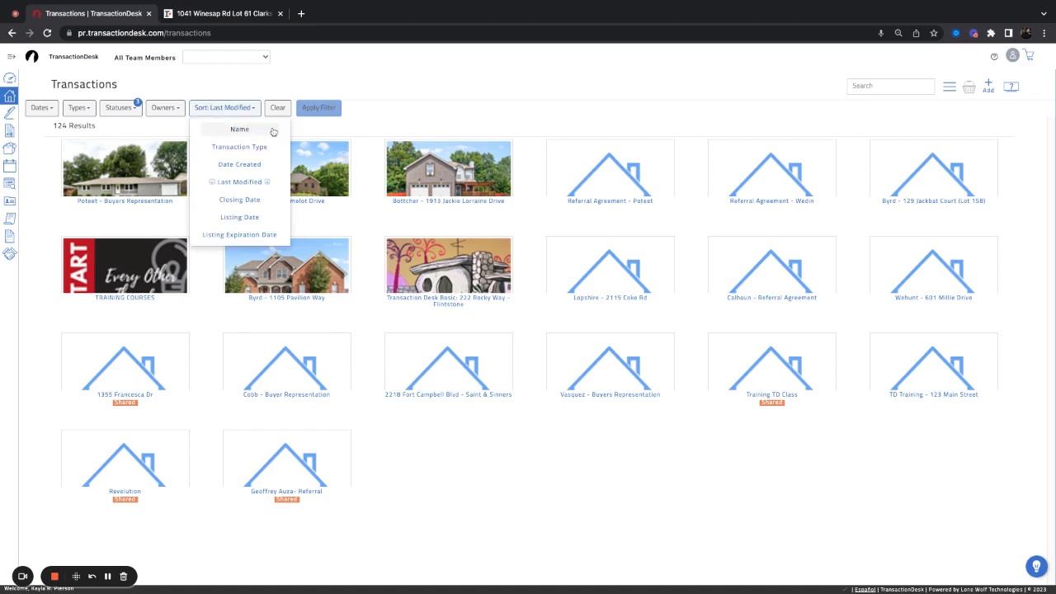
{"action": "left_click", "coordinate": [240, 130]}
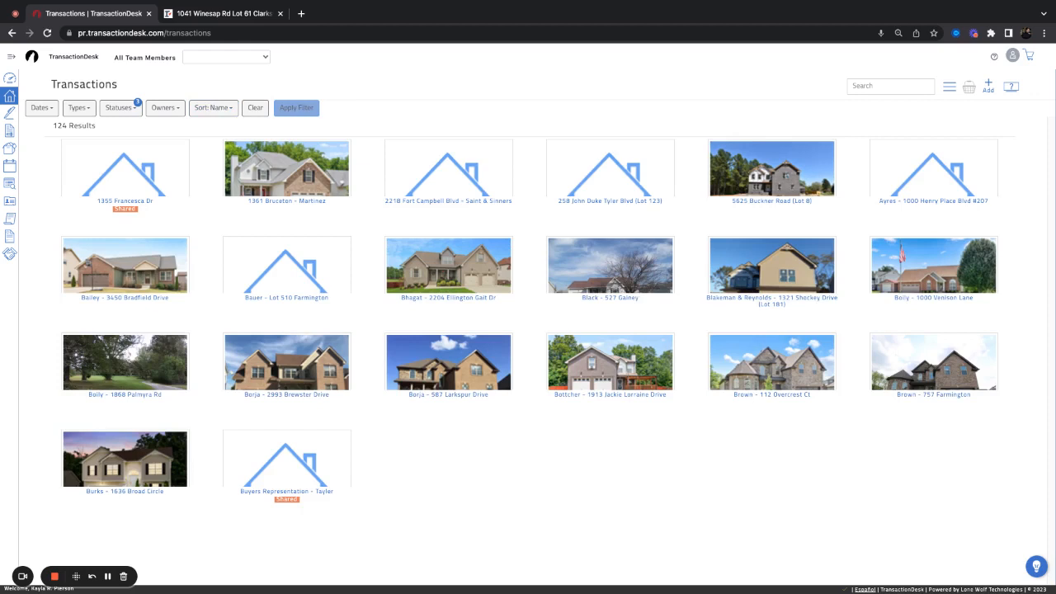
{"action": "left_click", "coordinate": [218, 107]}
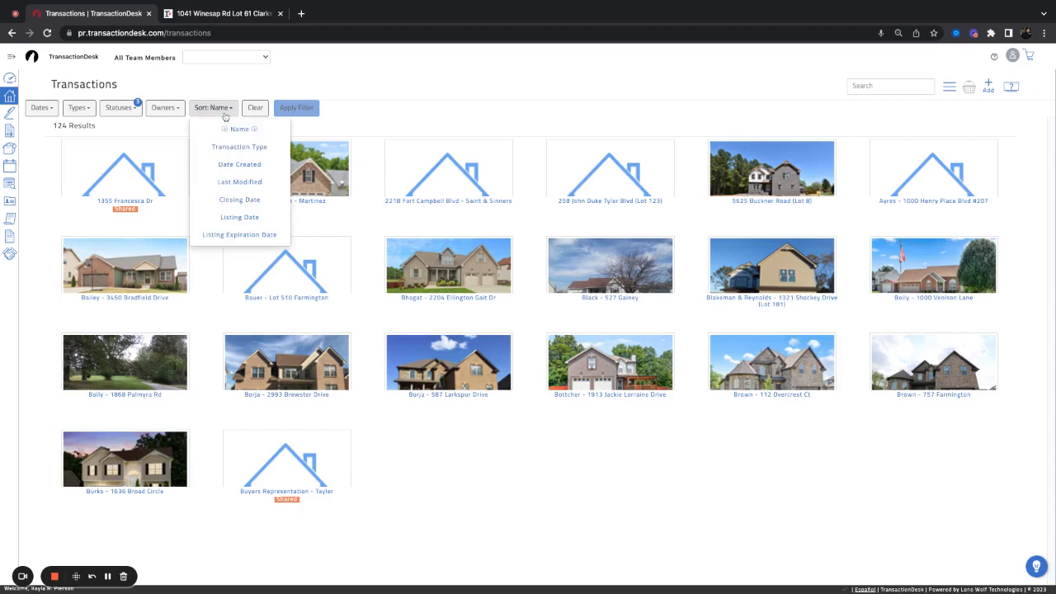
{"action": "left_click", "coordinate": [255, 182]}
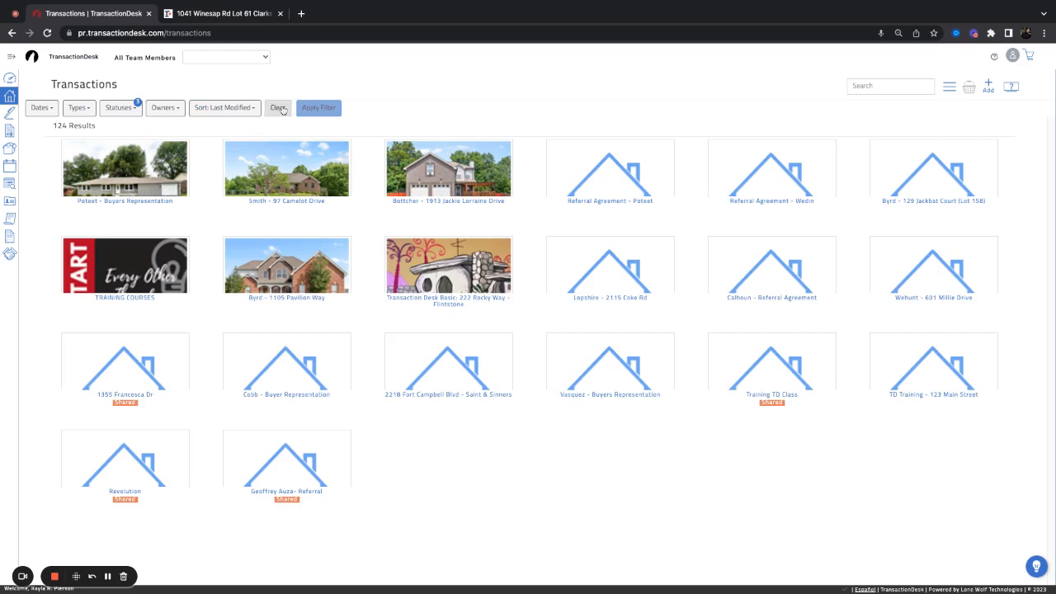
{"action": "left_click", "coordinate": [279, 108]}
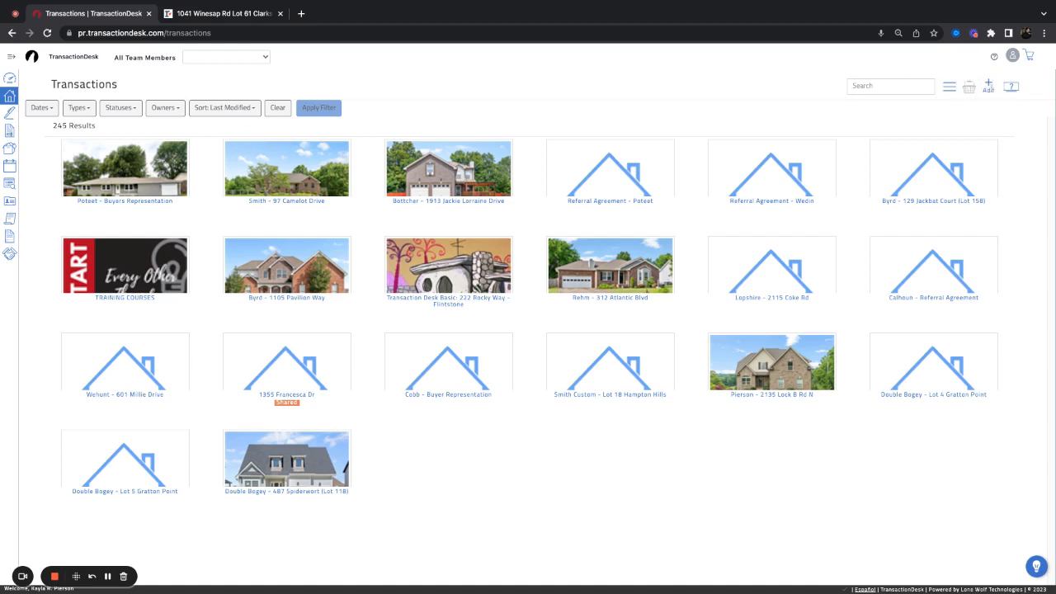
Start a new transaction from the Add (+) icon, showing the blank Create Transaction form
{"action": "left_click", "coordinate": [990, 87]}
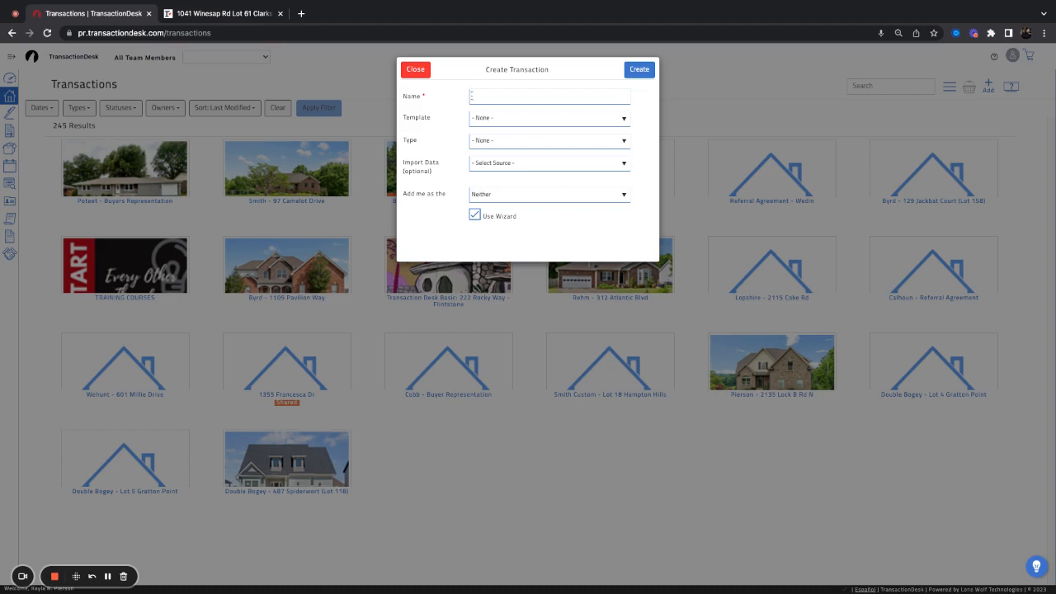
Name the transaction 'Flintstone - Buyer Representation Packet' and set its type to Residential Sale
{"action": "left_click", "coordinate": [471, 97]}
{"action": "type", "text": "F"}
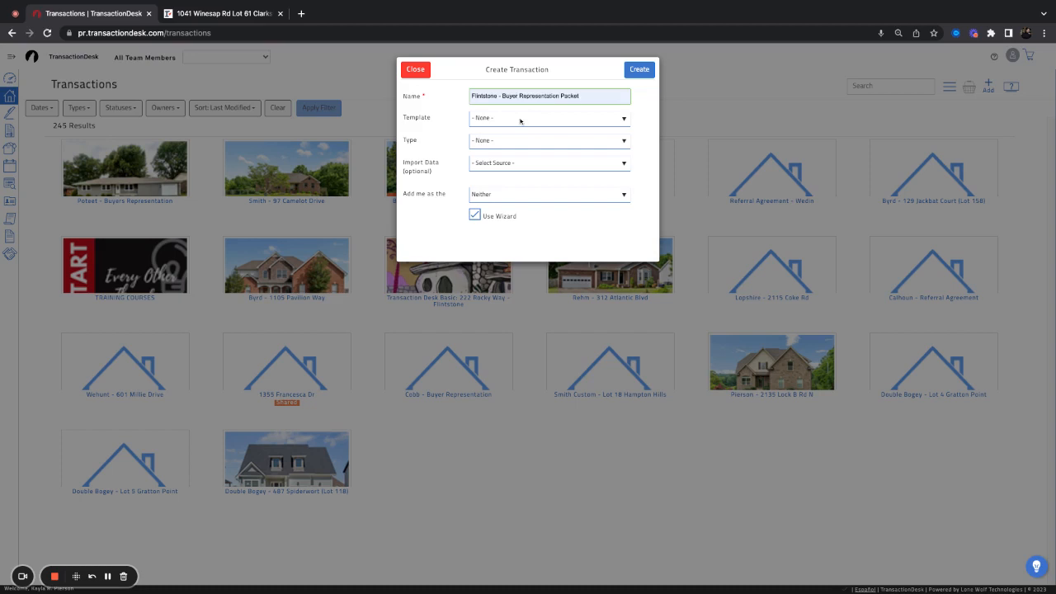
{"action": "left_click", "coordinate": [559, 139]}
{"action": "left_click", "coordinate": [489, 122]}
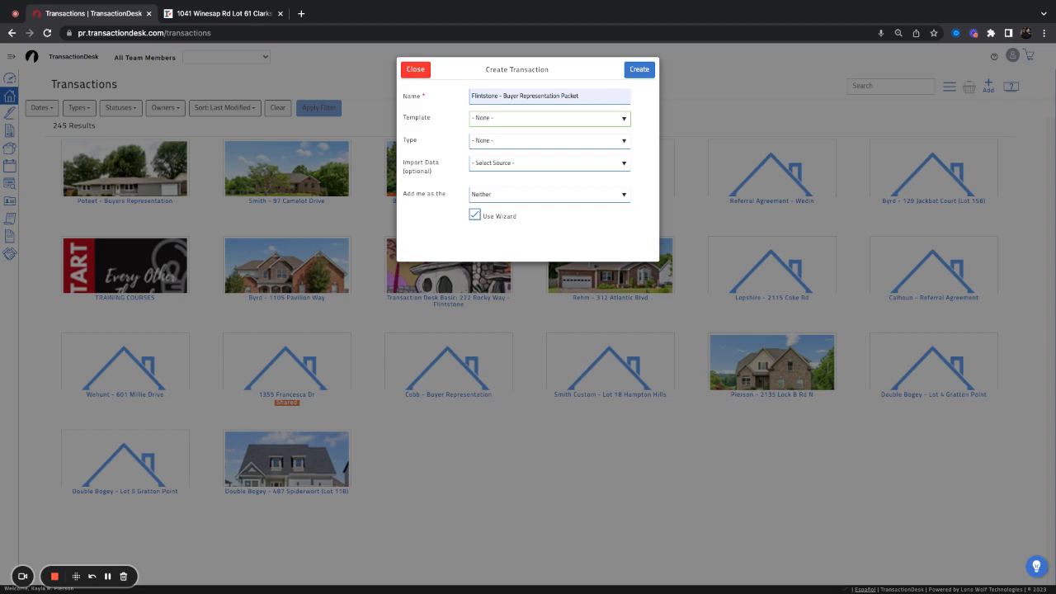
{"action": "left_click", "coordinate": [545, 144]}
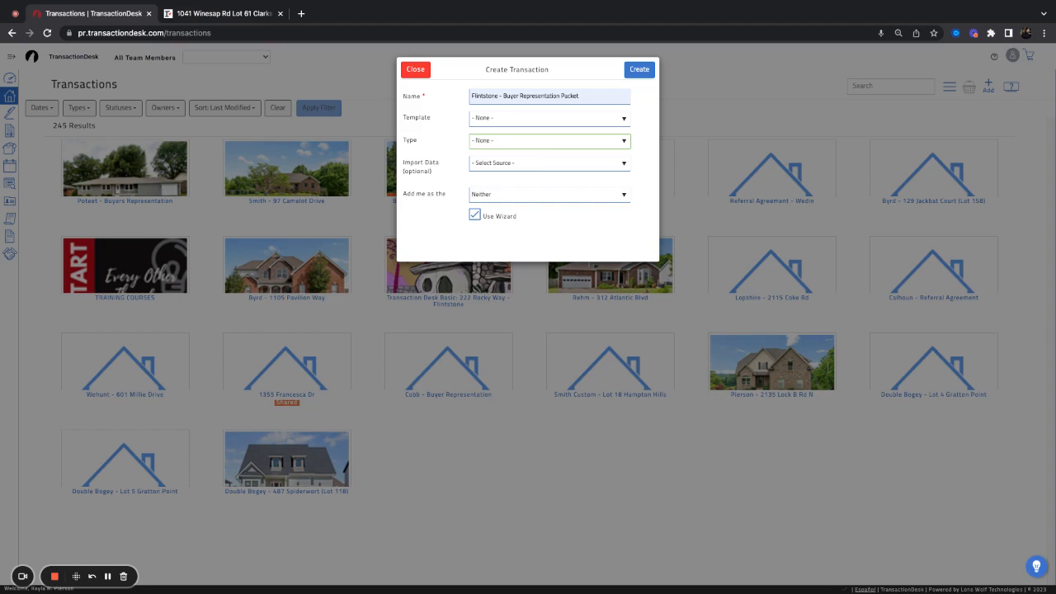
{"action": "left_click", "coordinate": [520, 187]}
{"action": "key", "text": "Tab"}
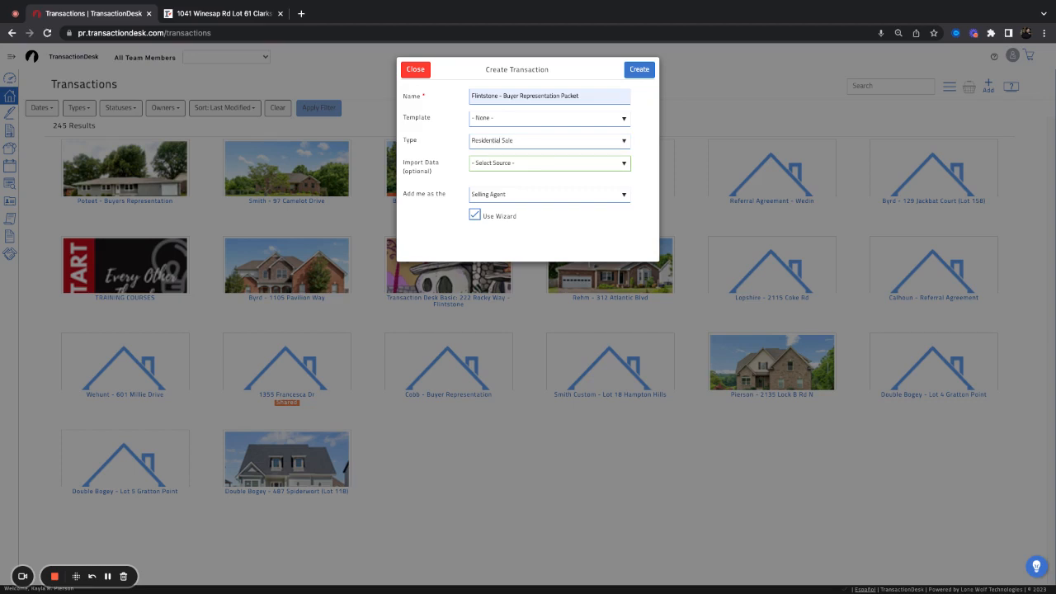
{"action": "key", "text": "Down"}
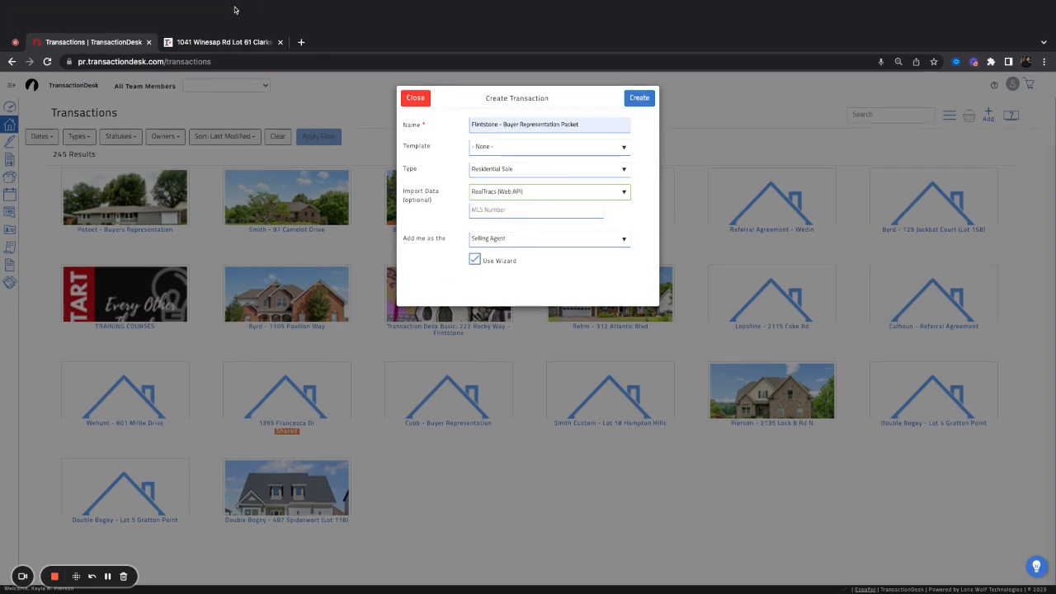
{"action": "left_click", "coordinate": [236, 42]}
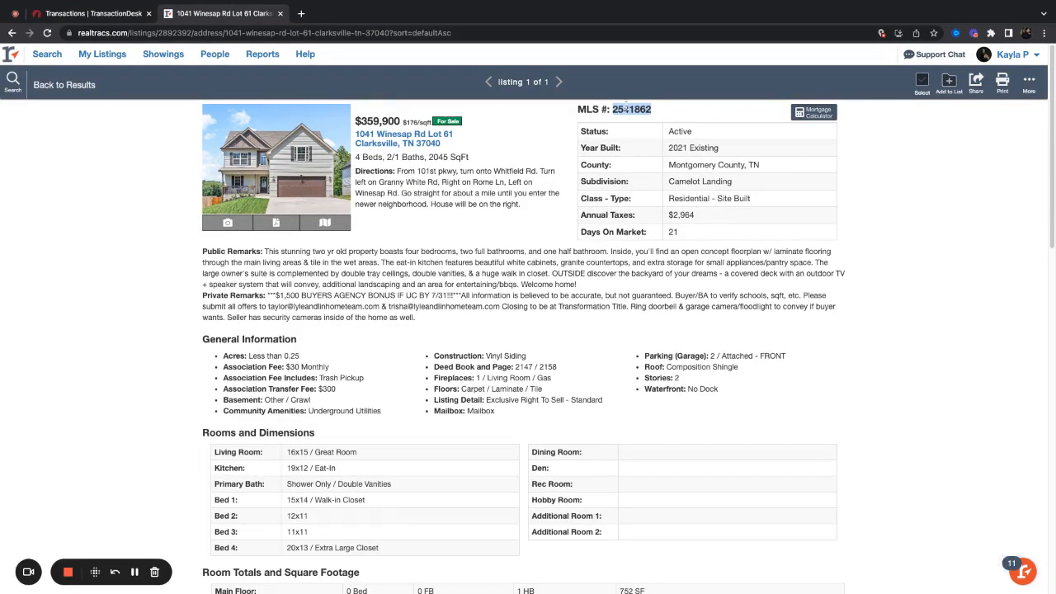
{"action": "left_click", "coordinate": [91, 13]}
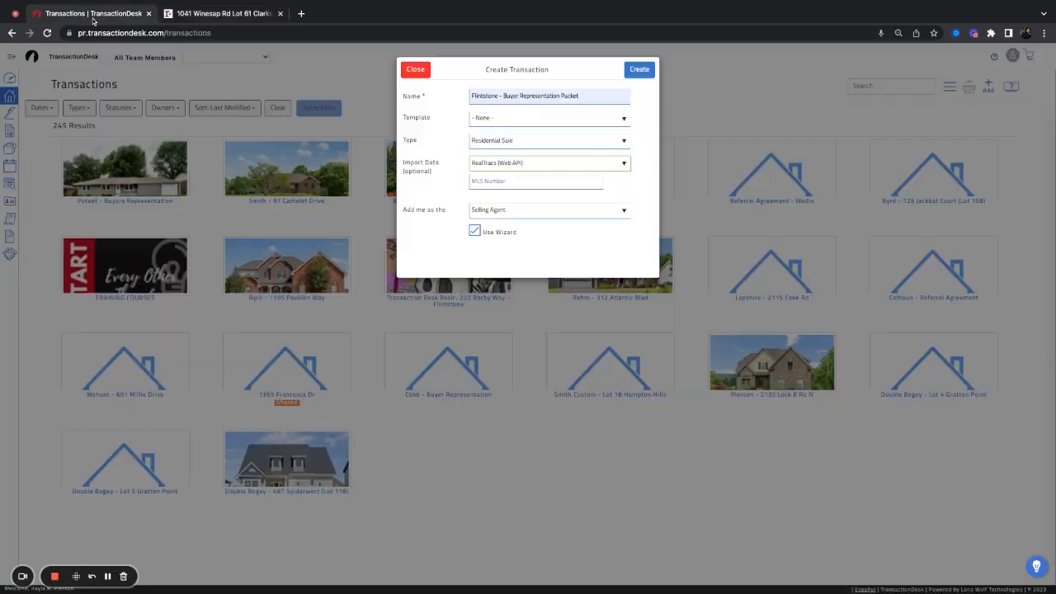
Paste MLS number 2541862, check the Add me as role, and create the transaction
{"action": "left_click", "coordinate": [495, 184]}
{"action": "type", "text": "2541862"}
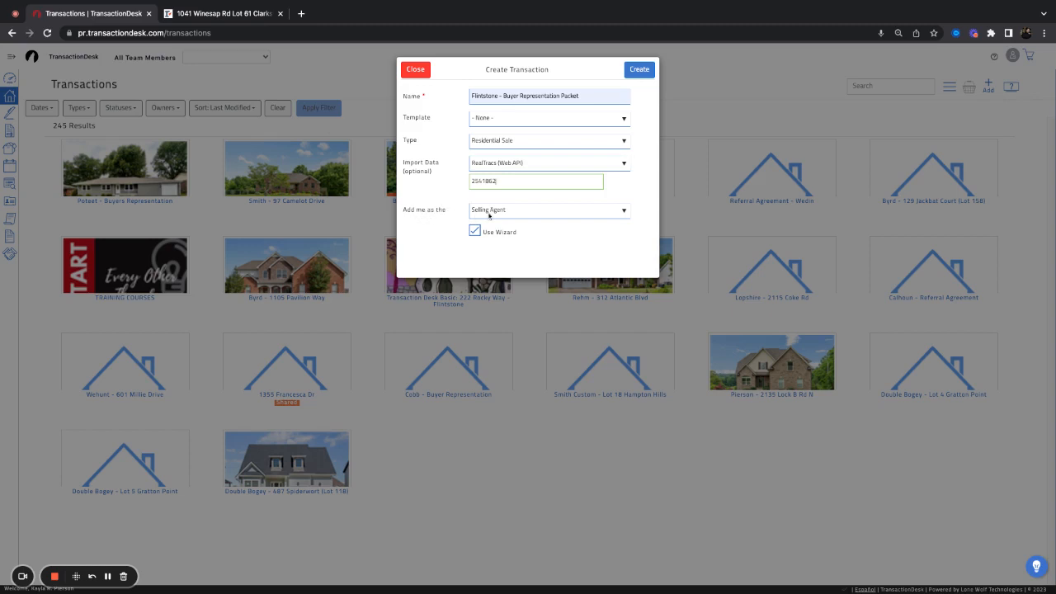
{"action": "left_click", "coordinate": [559, 216]}
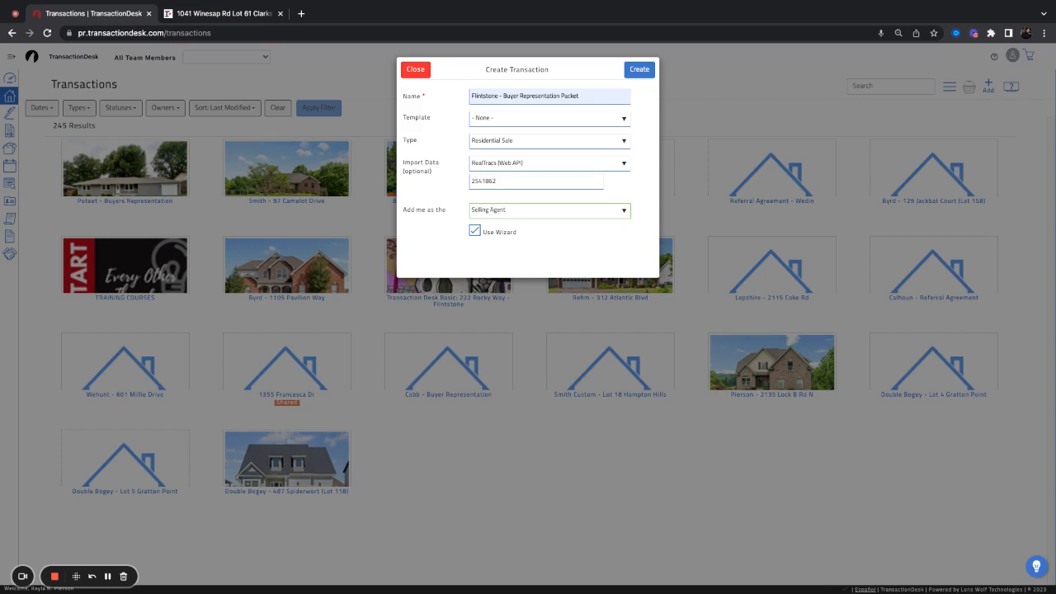
{"action": "left_click", "coordinate": [648, 74]}
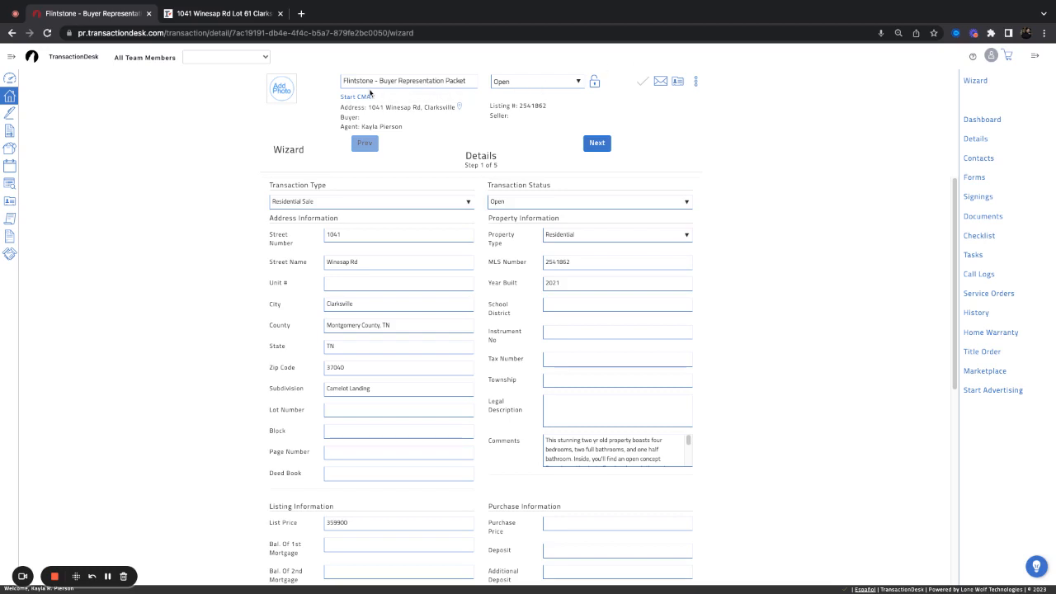
{"action": "left_click_drag", "start_coordinate": [347, 81], "coordinate": [467, 81]}
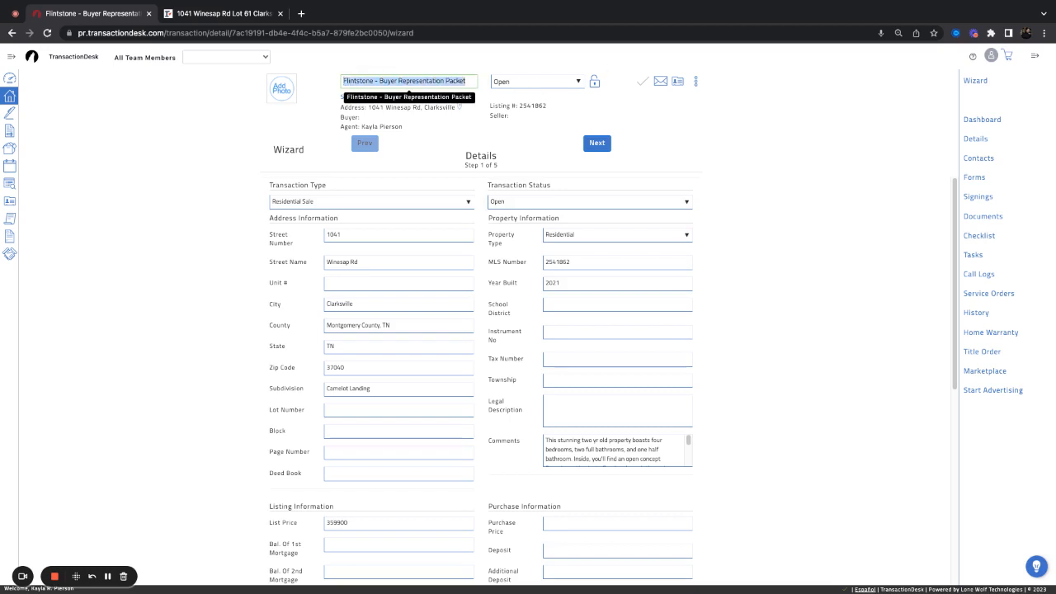
{"action": "left_click", "coordinate": [467, 81]}
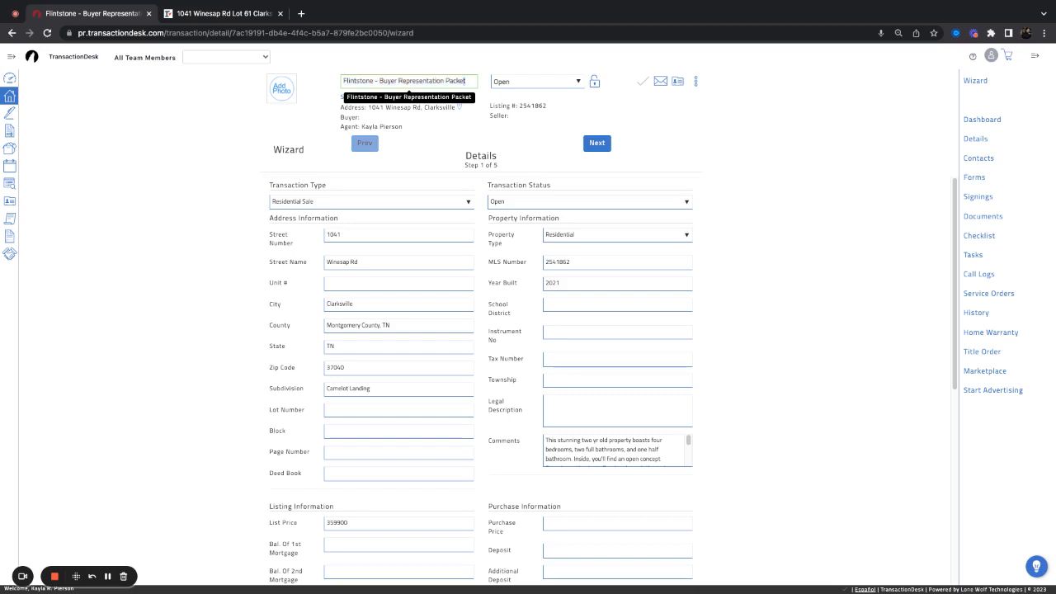
{"action": "left_click_drag", "start_coordinate": [467, 81], "coordinate": [379, 81]}
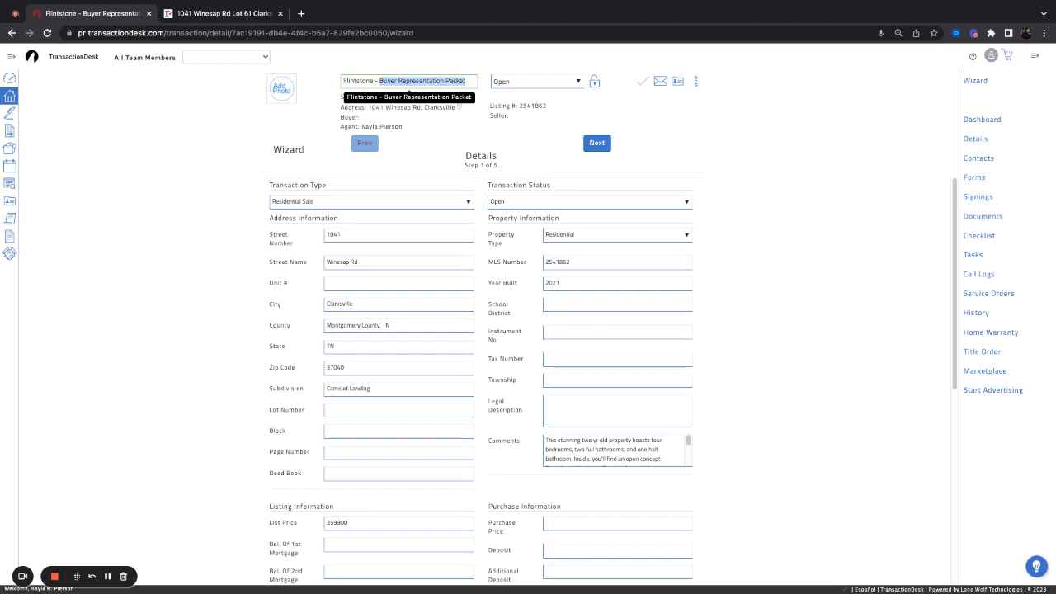
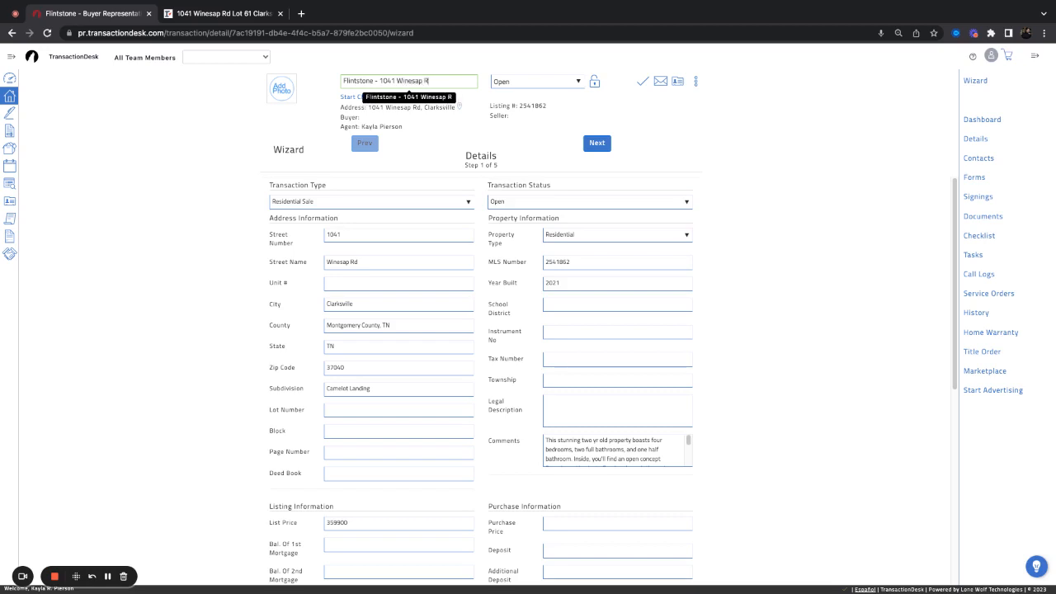
Set the transaction status to Active, save the details, and show the email upload address
{"action": "left_click", "coordinate": [535, 82]}
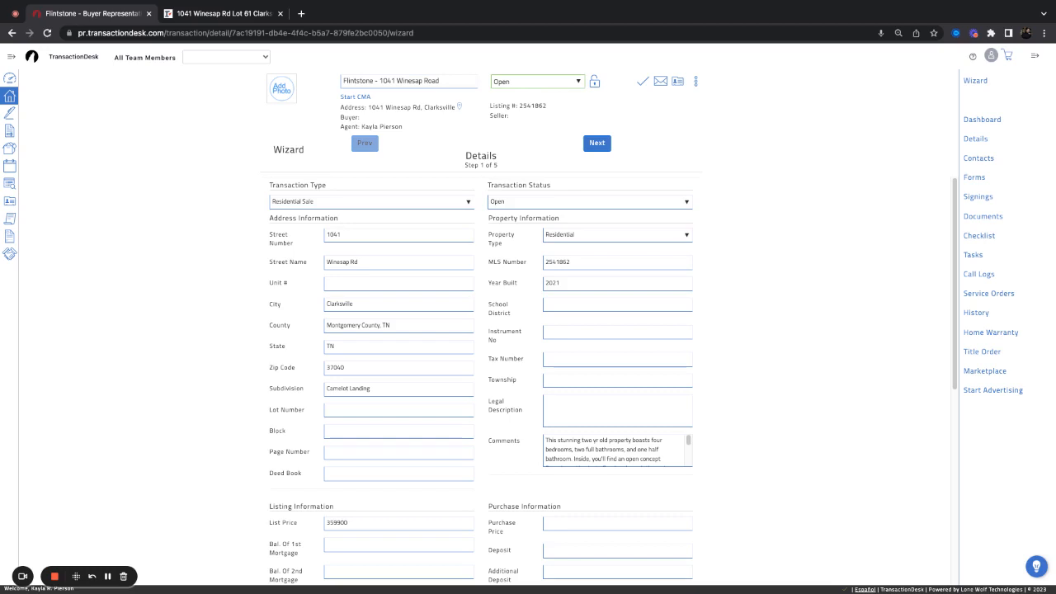
{"action": "left_click", "coordinate": [520, 96]}
{"action": "left_click", "coordinate": [643, 81]}
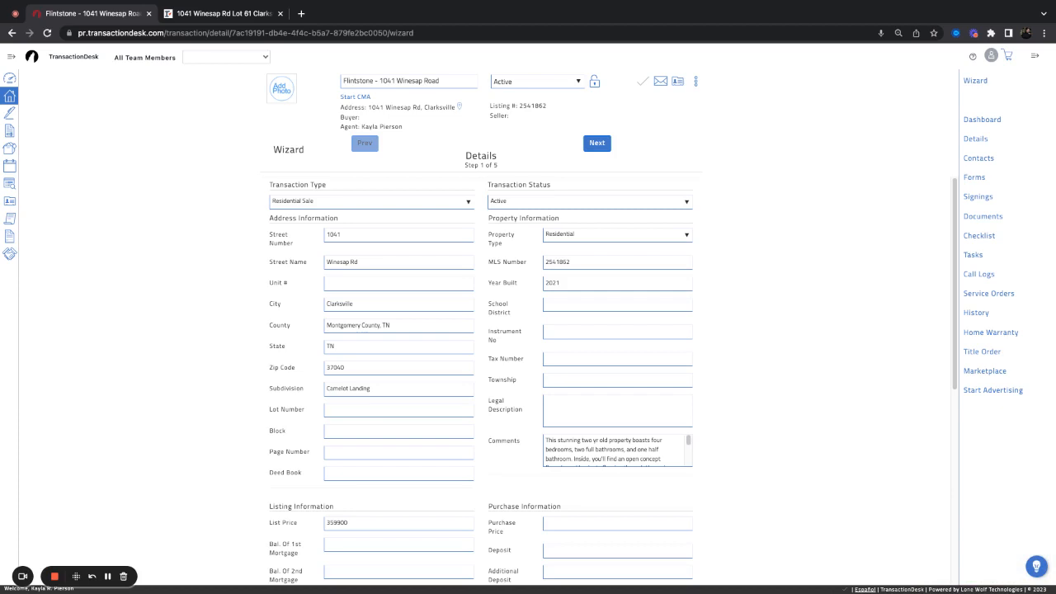
{"action": "left_click", "coordinate": [661, 81]}
{"action": "left_click_drag", "start_coordinate": [590, 100], "coordinate": [453, 100]}
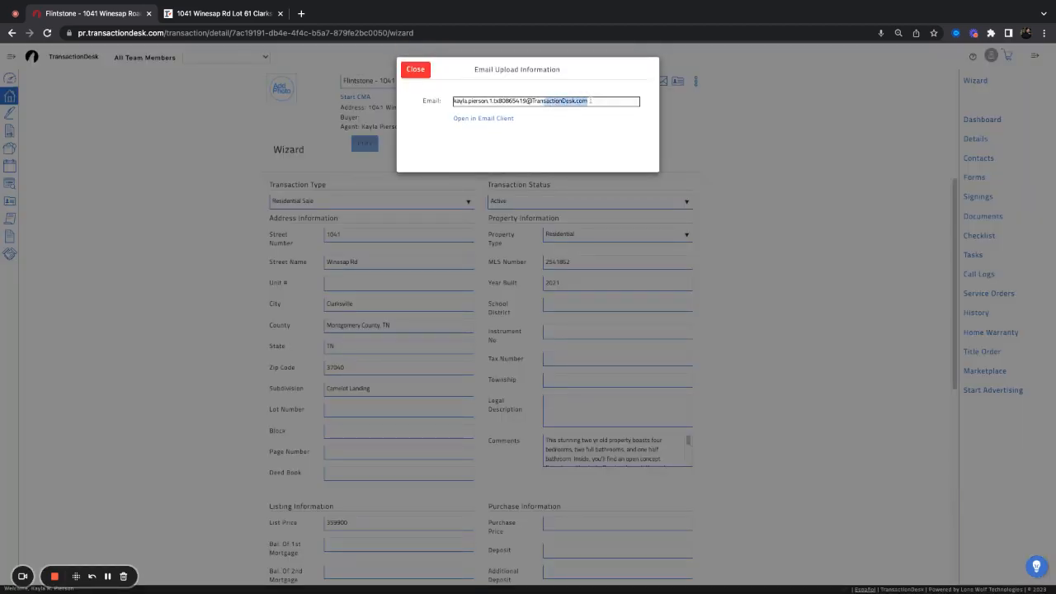
{"action": "left_click", "coordinate": [449, 138]}
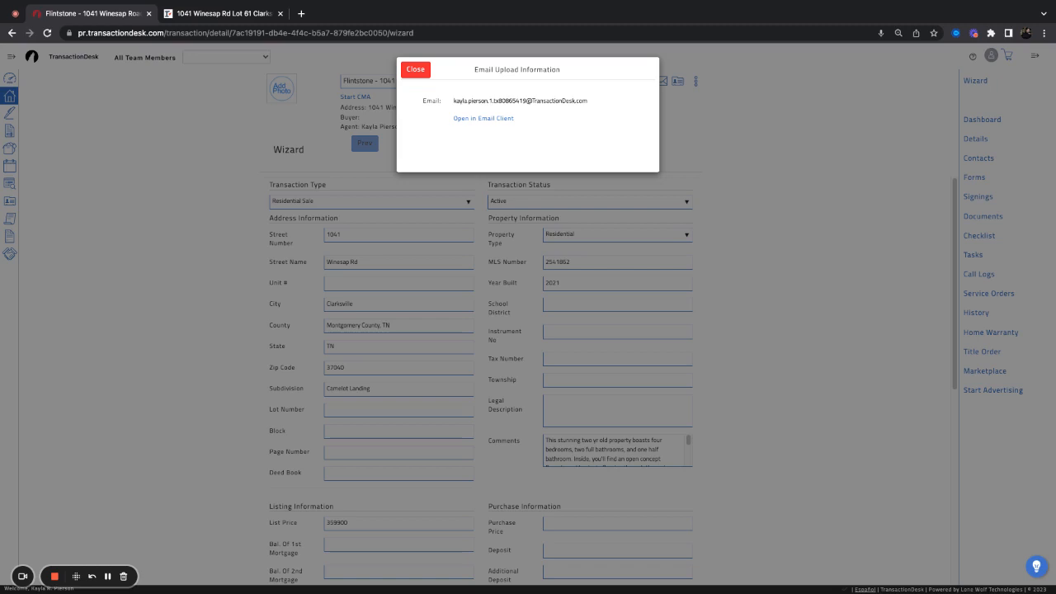
{"action": "left_click", "coordinate": [421, 69]}
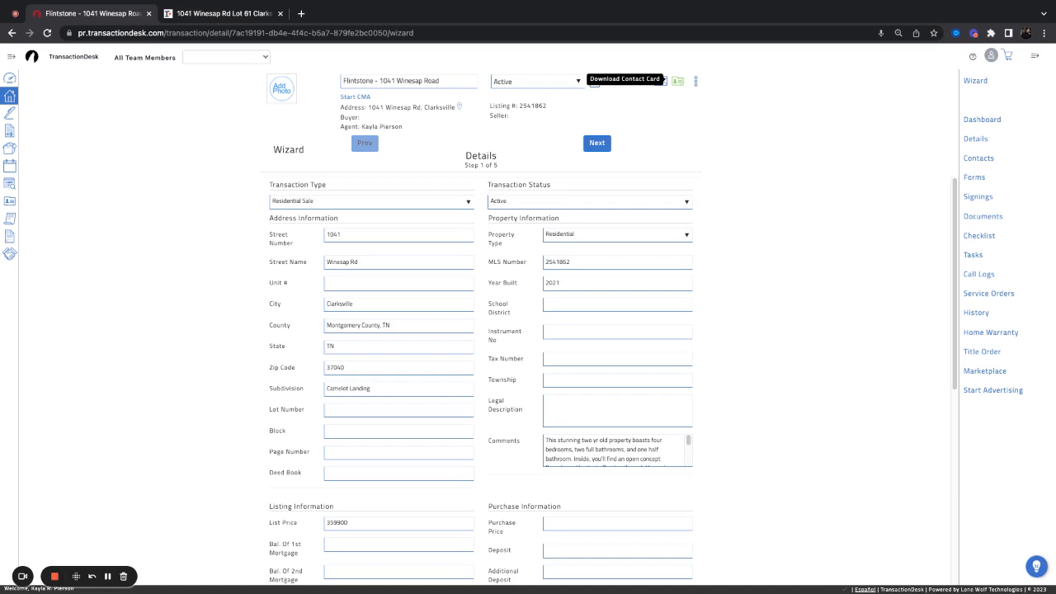
Choose Import data from the transaction's three-dot action menu
{"action": "left_click", "coordinate": [695, 85]}
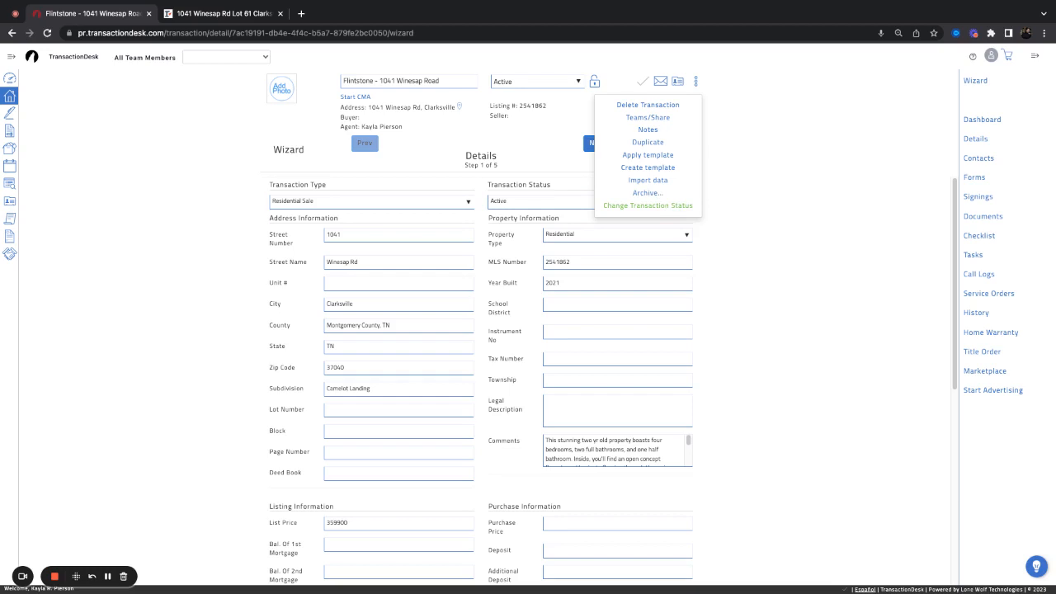
{"action": "left_click", "coordinate": [661, 187]}
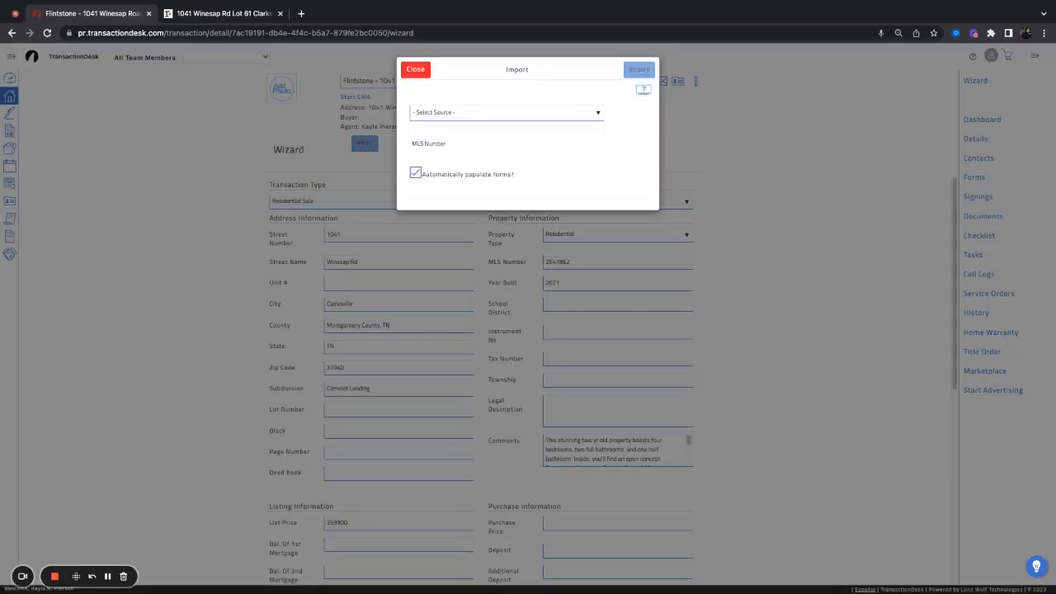
Import RealTracs (Web API) listing data for MLS 2541862, confirming replacement of agents and sellers
{"action": "left_click", "coordinate": [558, 109]}
{"action": "left_click", "coordinate": [478, 144]}
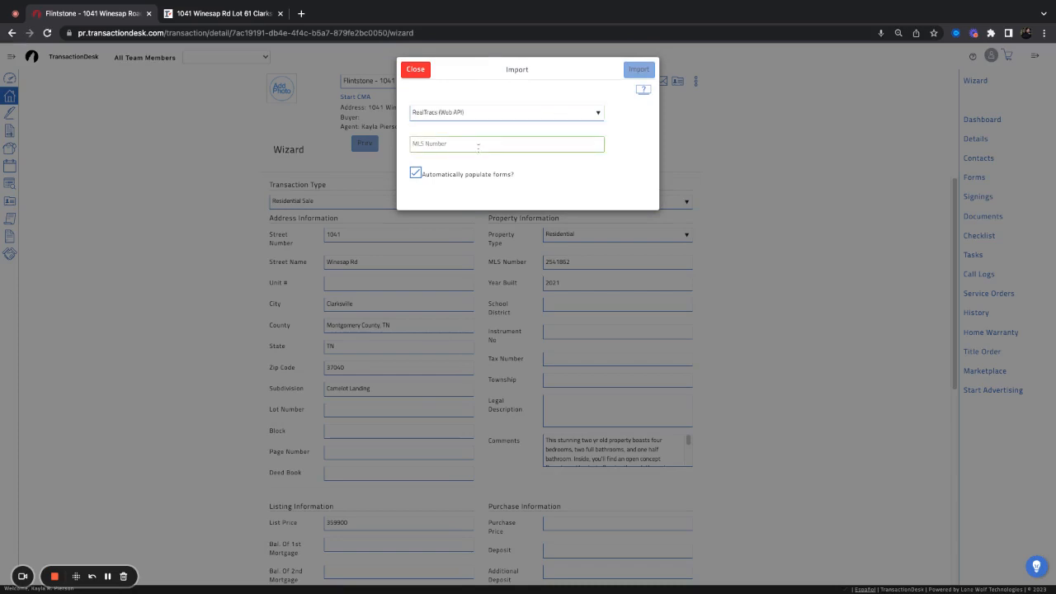
{"action": "type", "text": "2541862"}
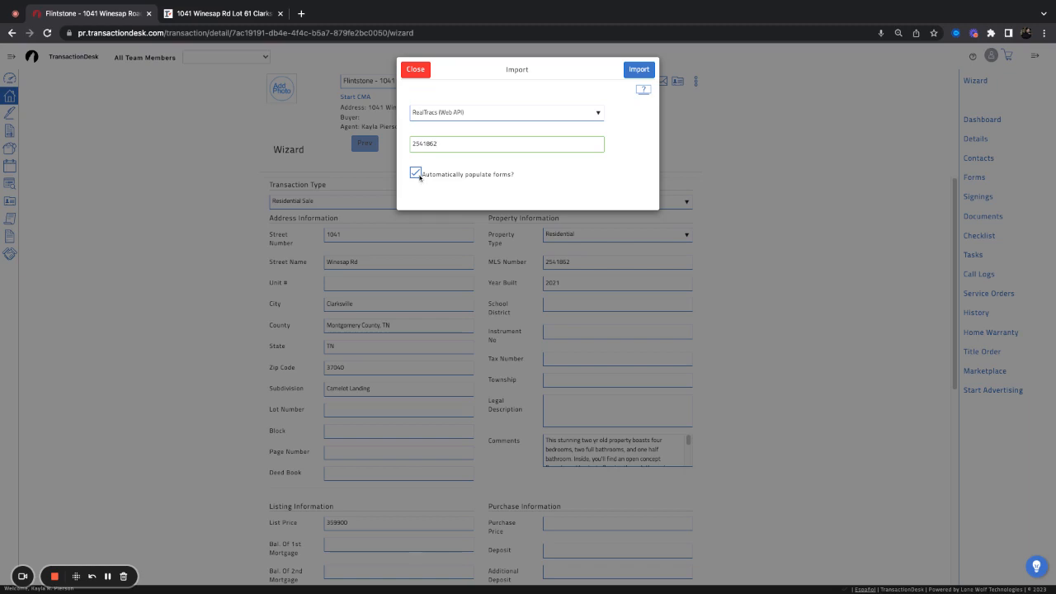
{"action": "left_click", "coordinate": [641, 71]}
{"action": "left_click", "coordinate": [643, 70]}
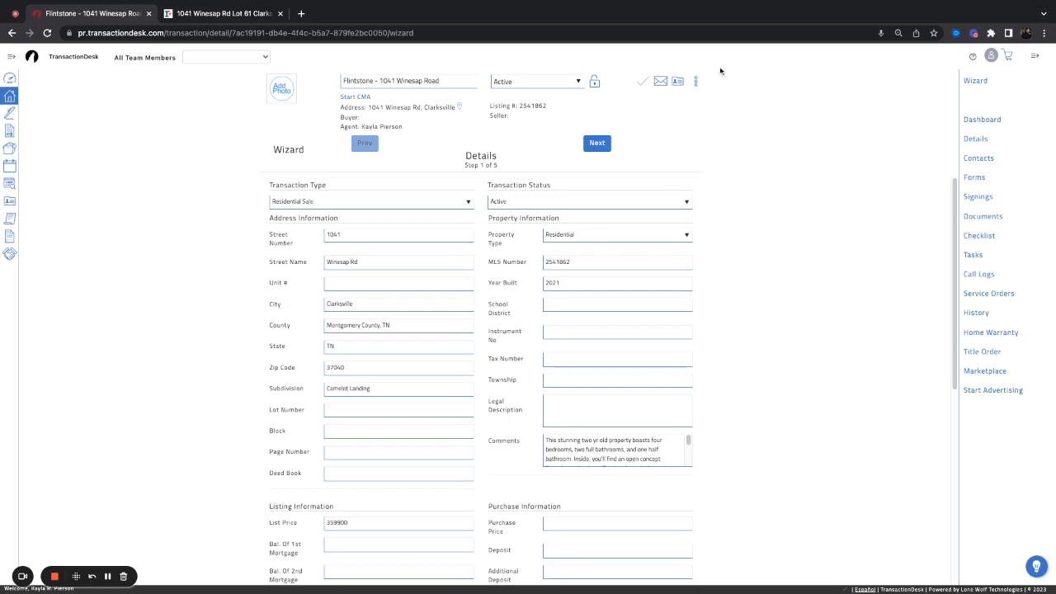
{"action": "left_click", "coordinate": [696, 82]}
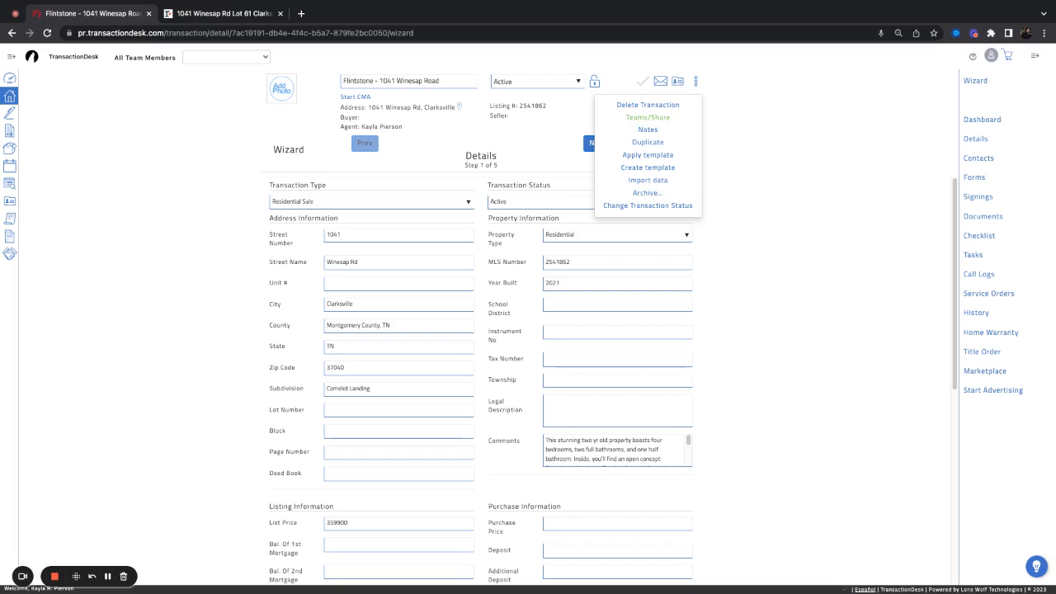
{"action": "left_click", "coordinate": [726, 89]}
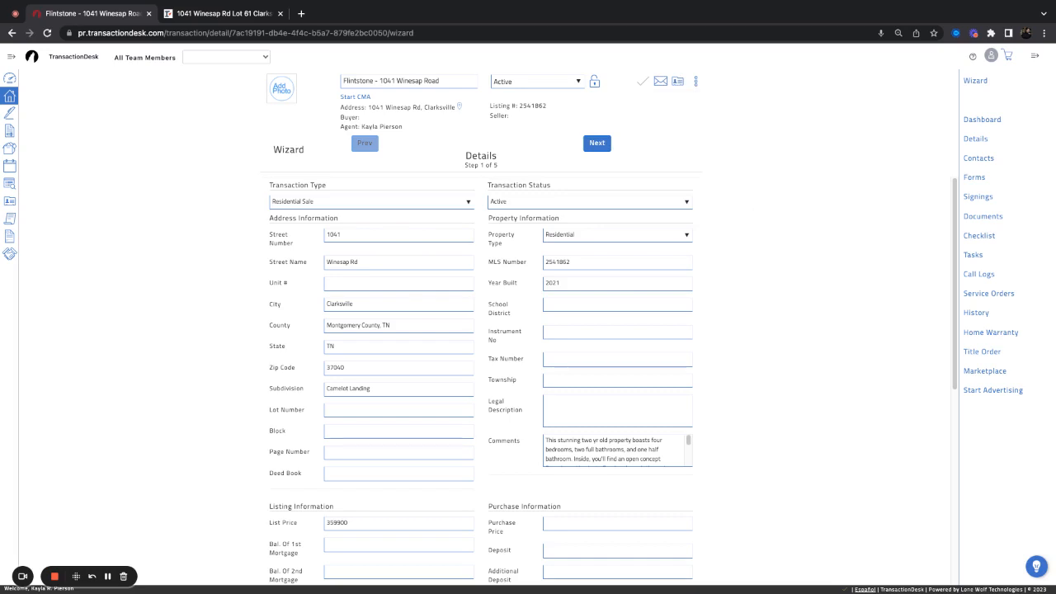
{"action": "left_click", "coordinate": [362, 262]}
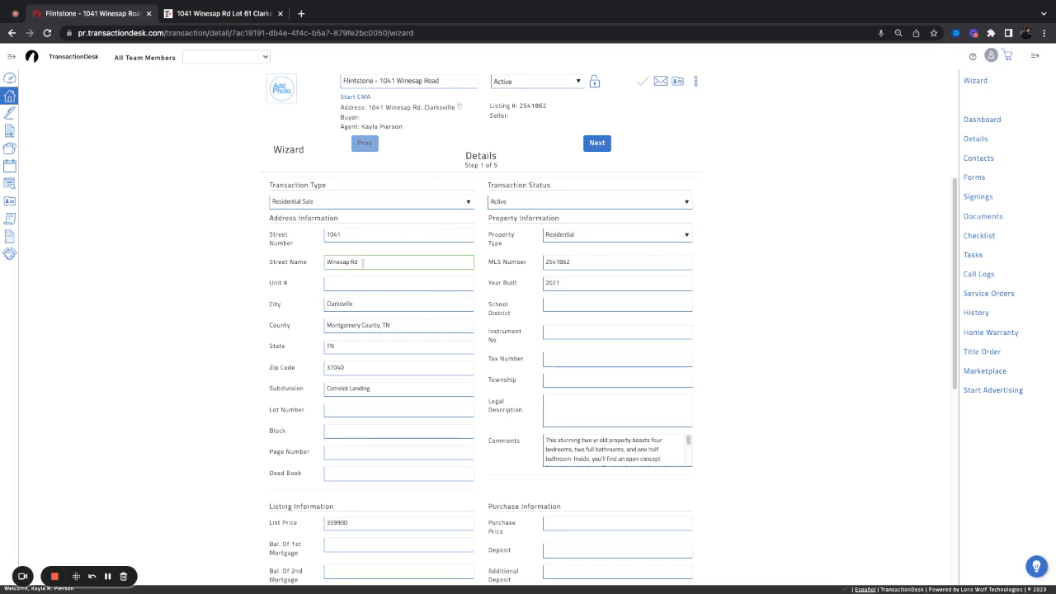
{"action": "key", "text": "BackSpace"}
{"action": "type", "text": "oad"}
Trim the County field from 'Montgomery County, TN' down to 'Montgomery'
{"action": "left_click_drag", "start_coordinate": [326, 325], "coordinate": [361, 325]}
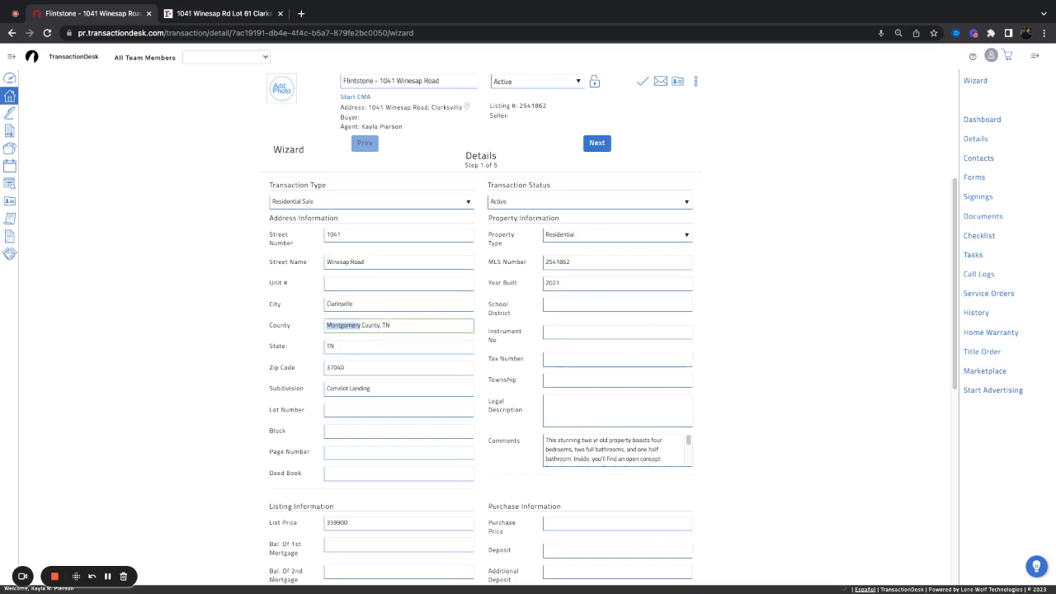
{"action": "left_click_drag", "start_coordinate": [361, 325], "coordinate": [391, 325]}
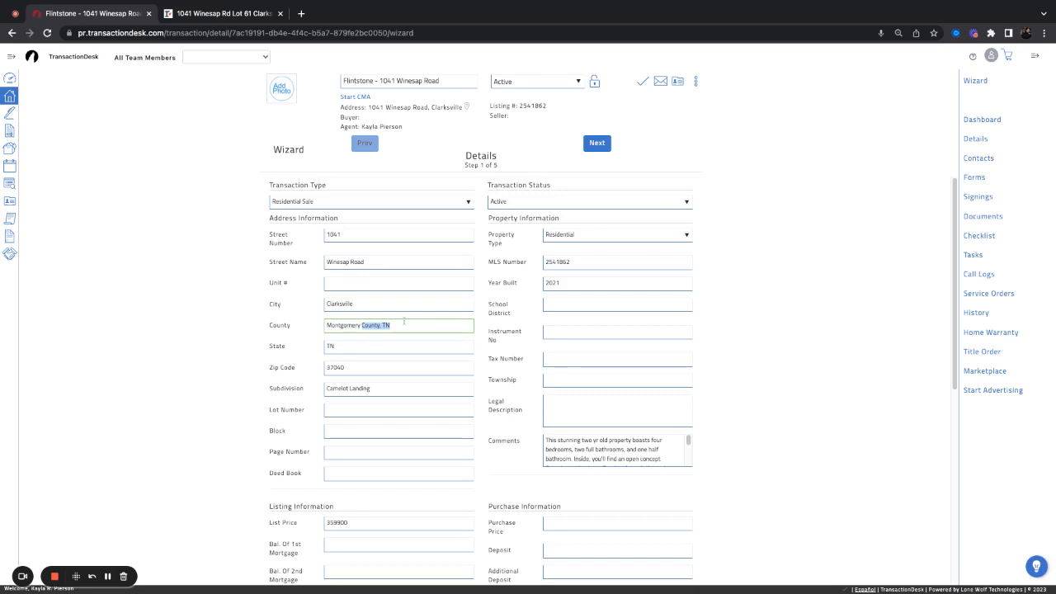
{"action": "key", "text": "BackSpace"}
{"action": "left_click", "coordinate": [305, 348]}
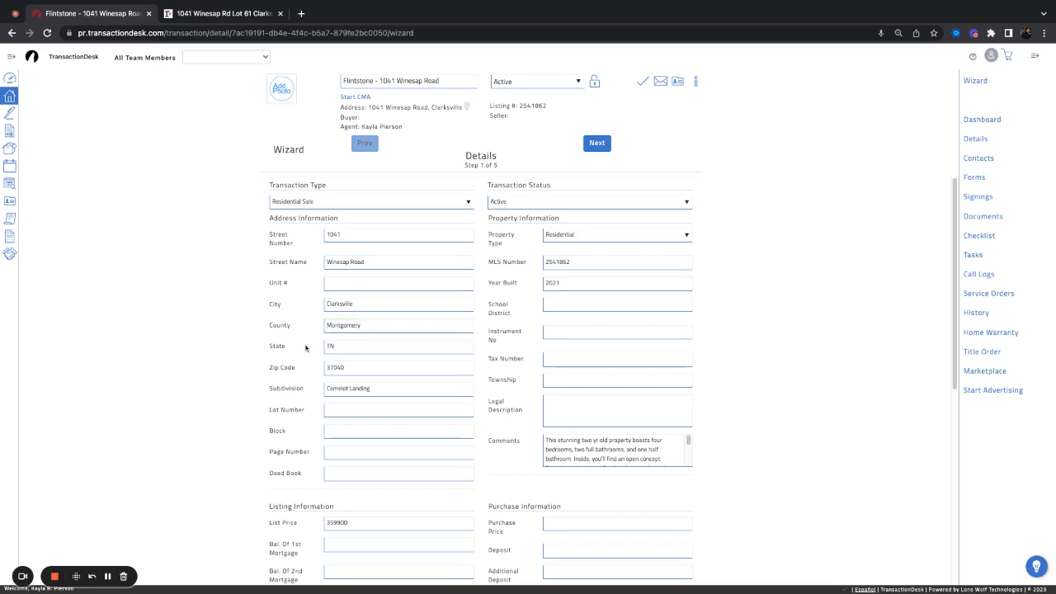
{"action": "left_click", "coordinate": [336, 450]}
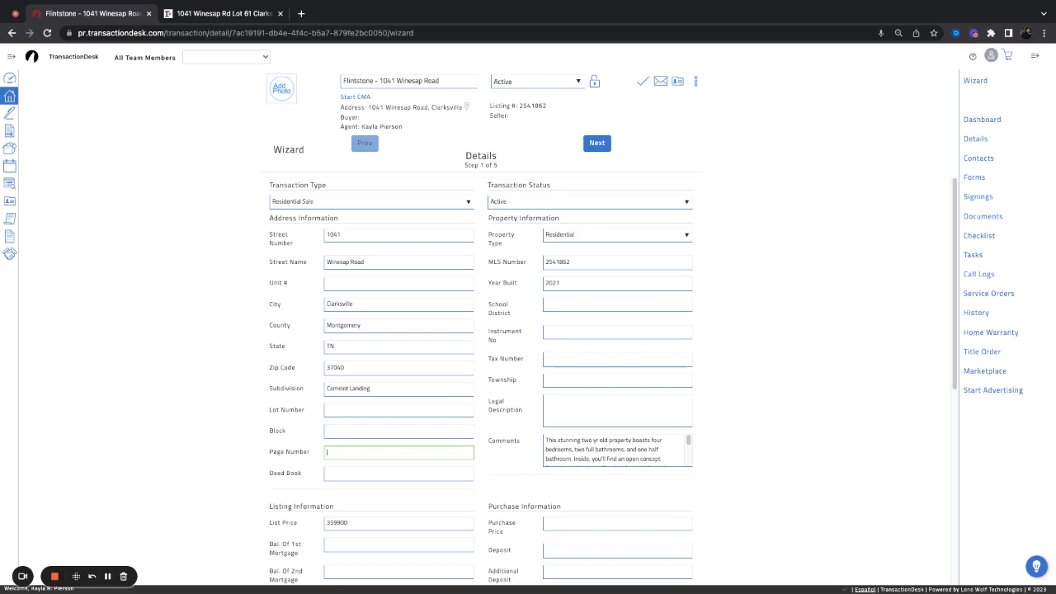
{"action": "left_click", "coordinate": [217, 15]}
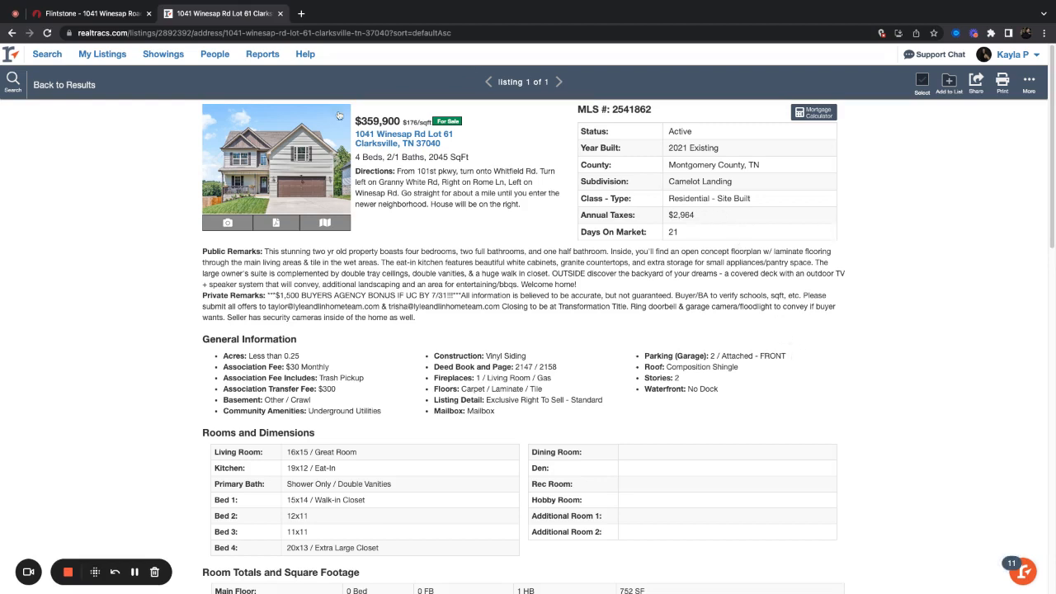
{"action": "key", "text": "ctrl+shift+Tab"}
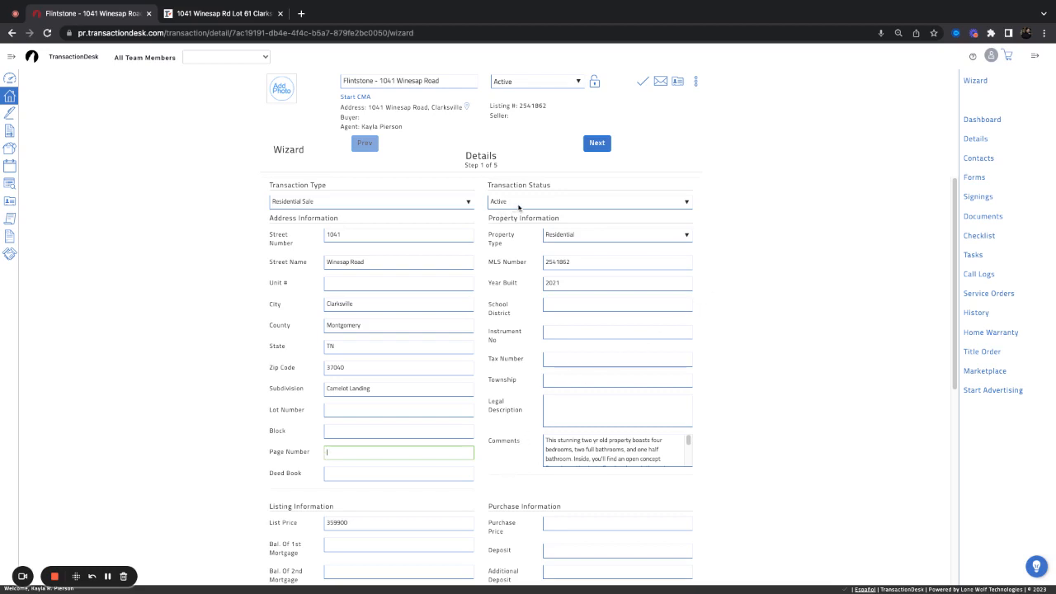
{"action": "left_click", "coordinate": [622, 235]}
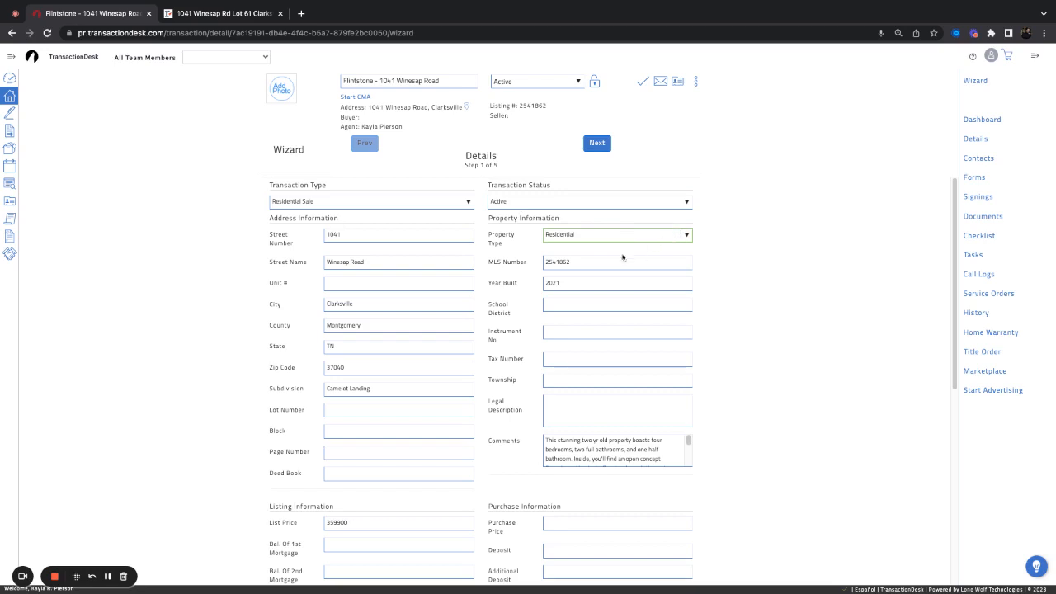
{"action": "left_click", "coordinate": [561, 304]}
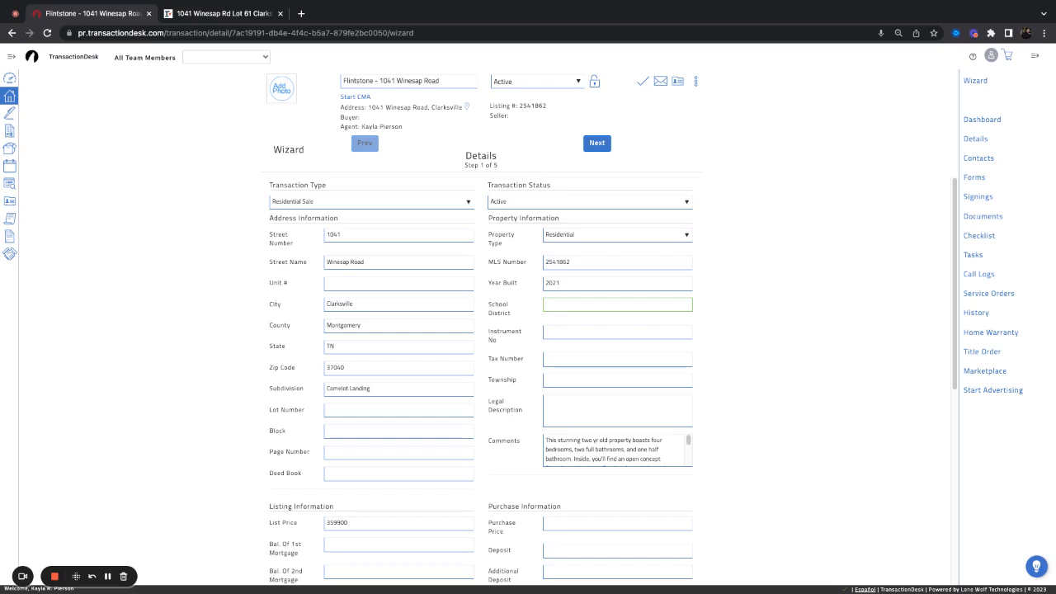
{"action": "left_click", "coordinate": [564, 334]}
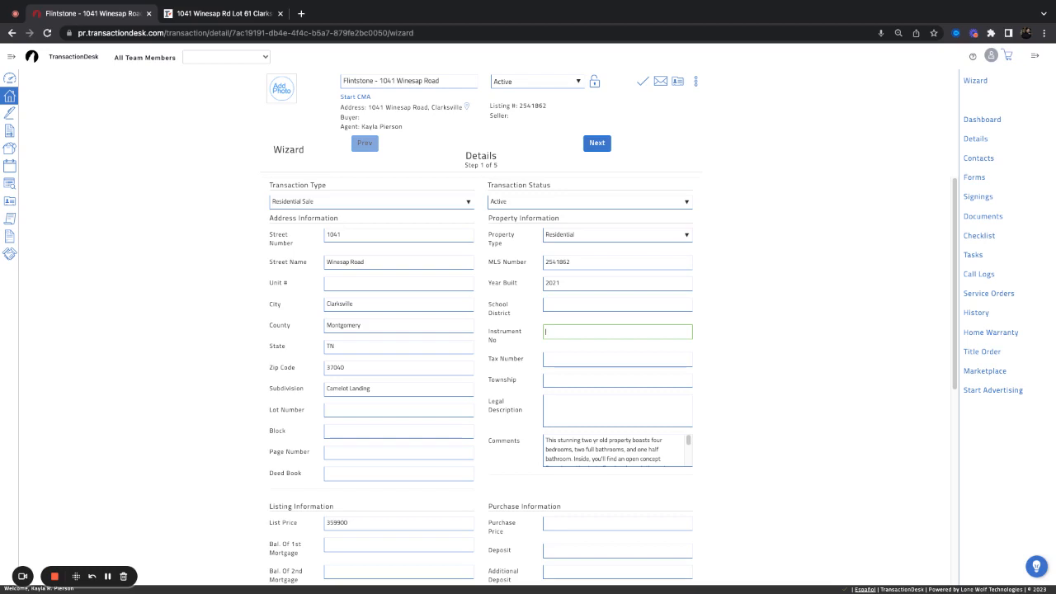
{"action": "left_click", "coordinate": [556, 359]}
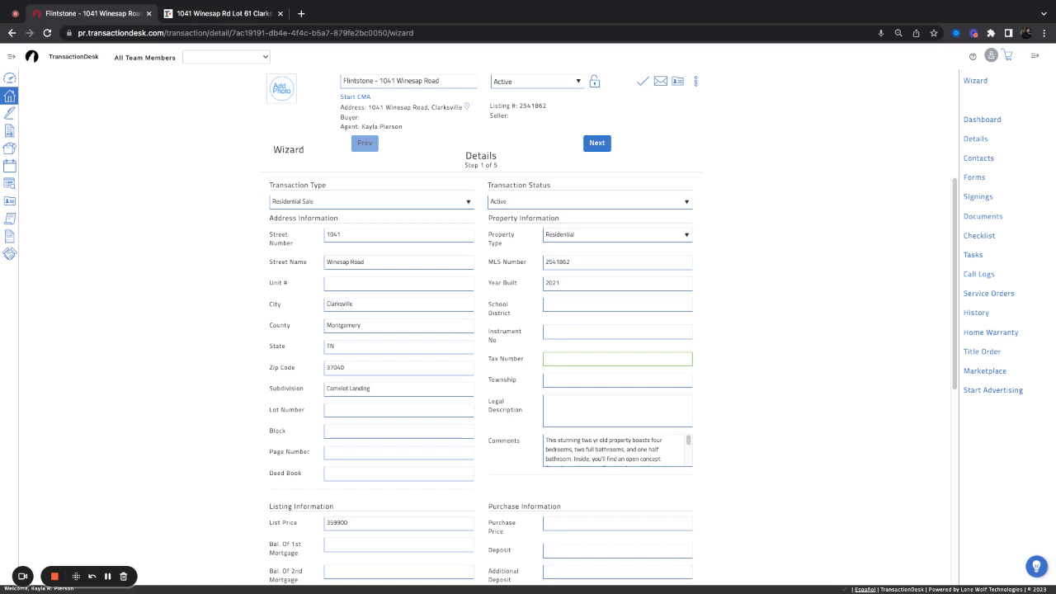
Enter a purchase price of 359900 and a deposit of 1000 under Purchase Information
{"action": "scroll", "coordinate": [550, 411], "scroll_direction": "down", "scroll_amount": 3}
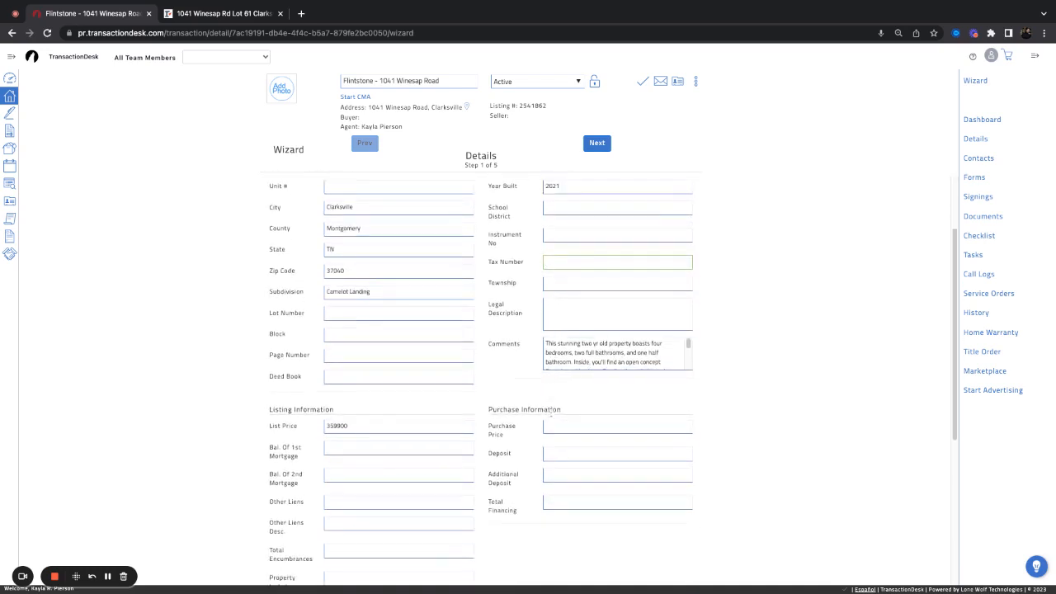
{"action": "scroll", "coordinate": [550, 411], "scroll_direction": "down", "scroll_amount": 2}
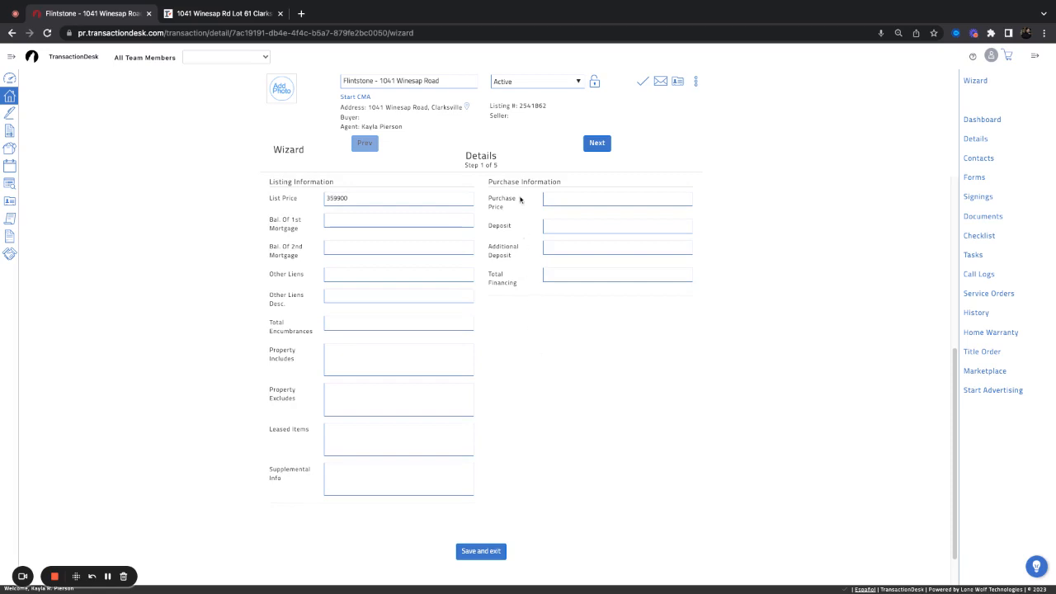
{"action": "left_click", "coordinate": [555, 199]}
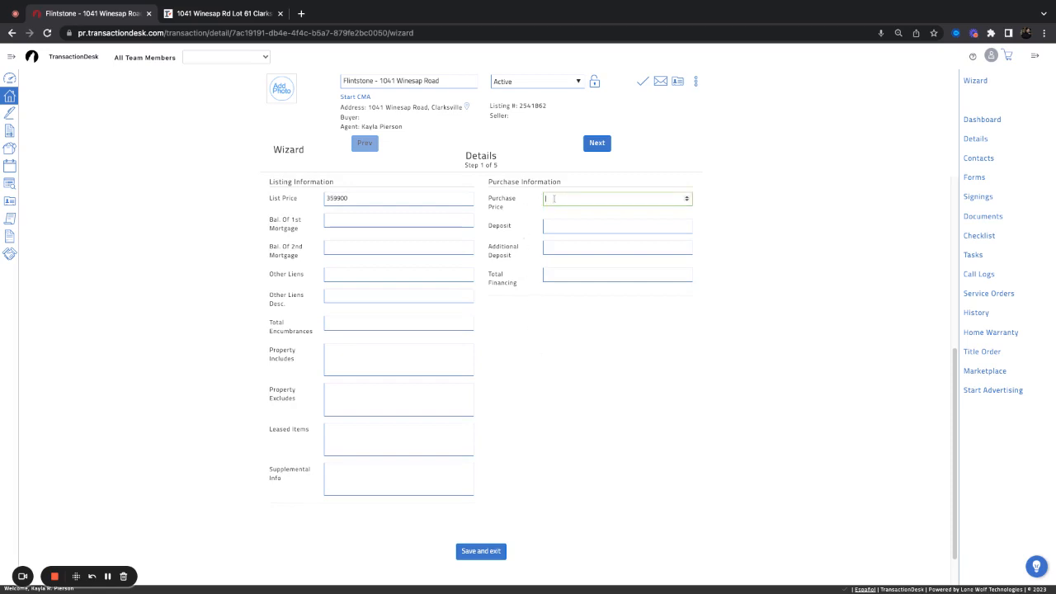
{"action": "type", "text": "359900"}
{"action": "left_click", "coordinate": [559, 226]}
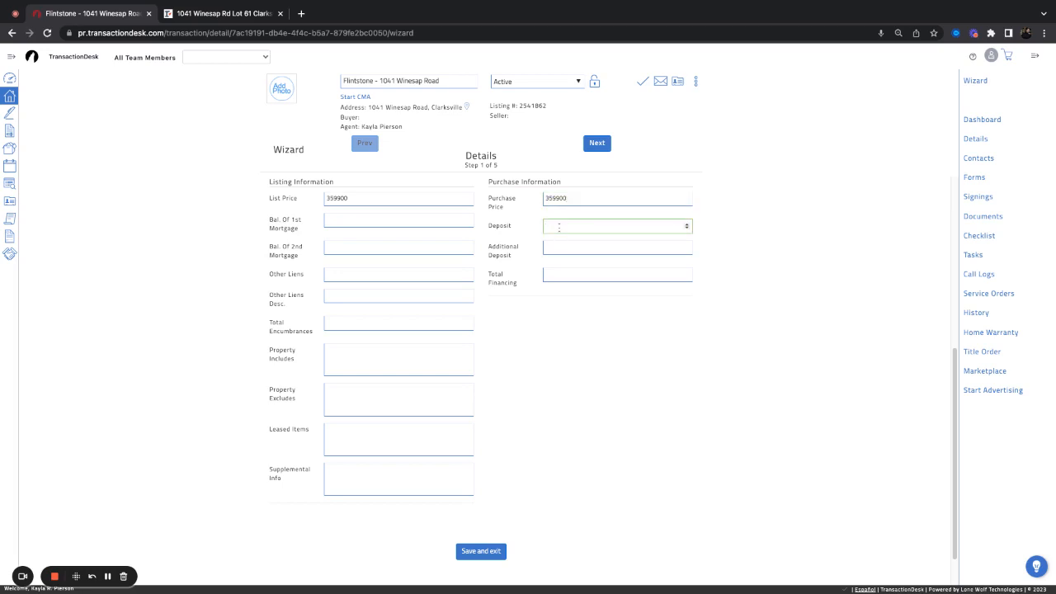
{"action": "type", "text": "1000"}
{"action": "left_click", "coordinate": [577, 250]}
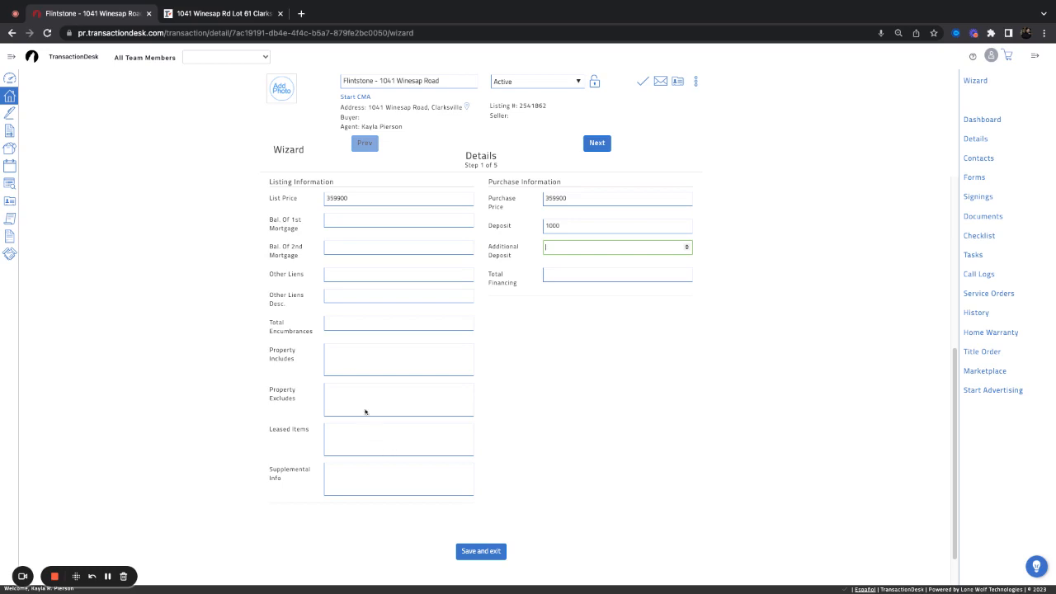
Go through Property Includes to Property Excludes, with list and purchase price 359900 and deposit 1000 in place
{"action": "left_click", "coordinate": [348, 359]}
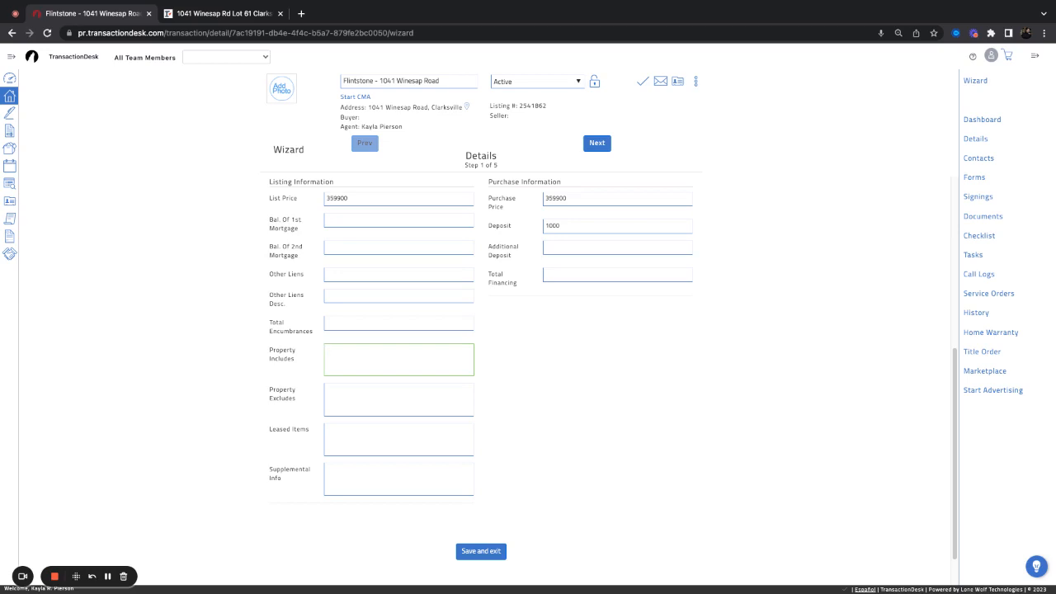
{"action": "left_click", "coordinate": [371, 399]}
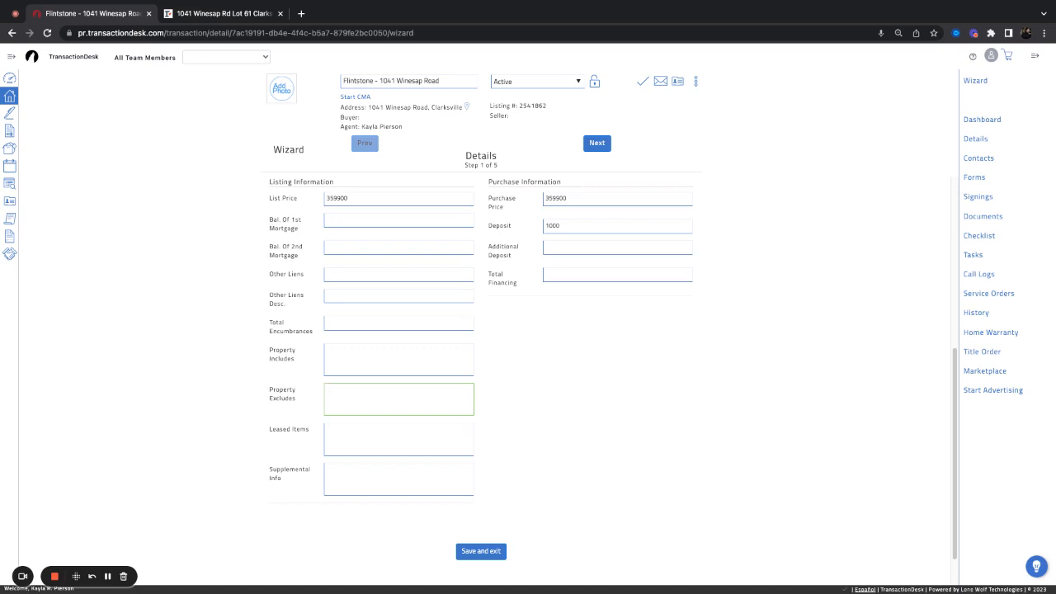
Exclude 'Doorbell Camera', add the leased security item, and continue to Transaction Dates
{"action": "type", "text": "Doorbell Camera"}
{"action": "left_click", "coordinate": [392, 435]}
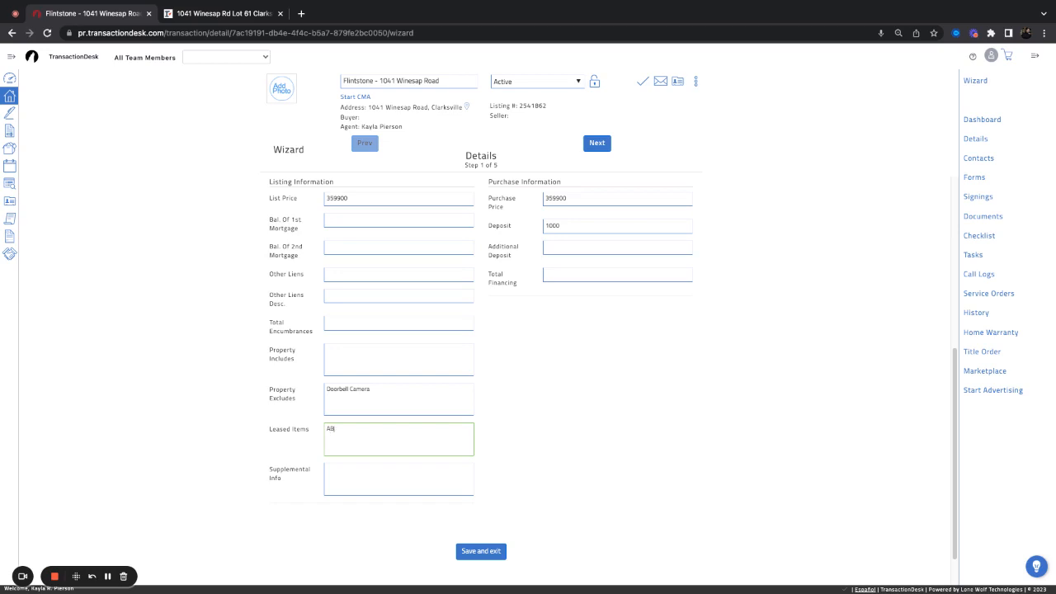
{"action": "type", "text": "curity"}
{"action": "left_click", "coordinate": [597, 144]}
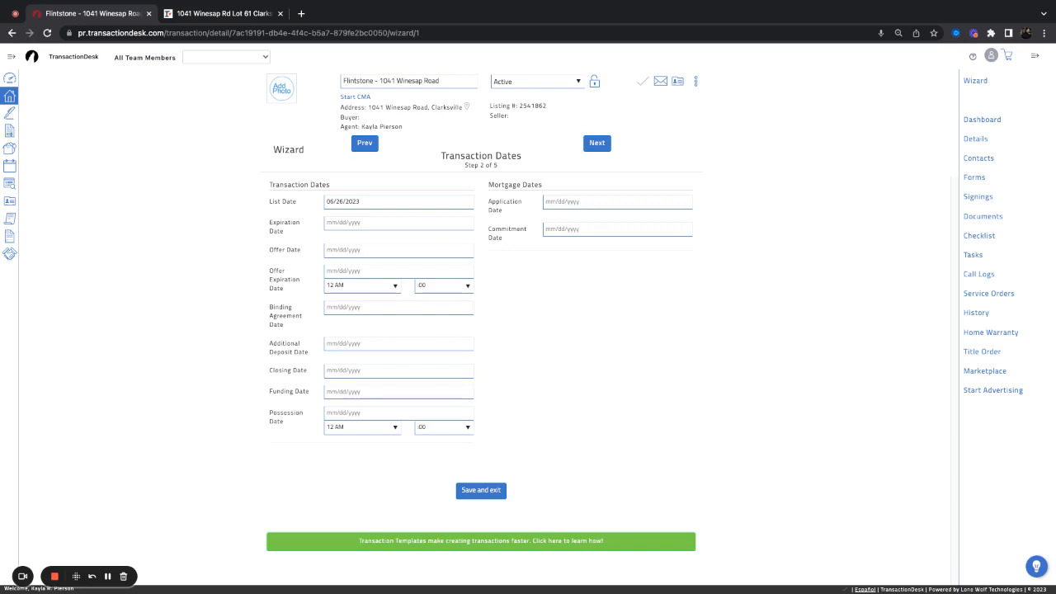
Pick July 23, 2023 as the Offer Expiration Date in the calendar
{"action": "left_click", "coordinate": [380, 271]}
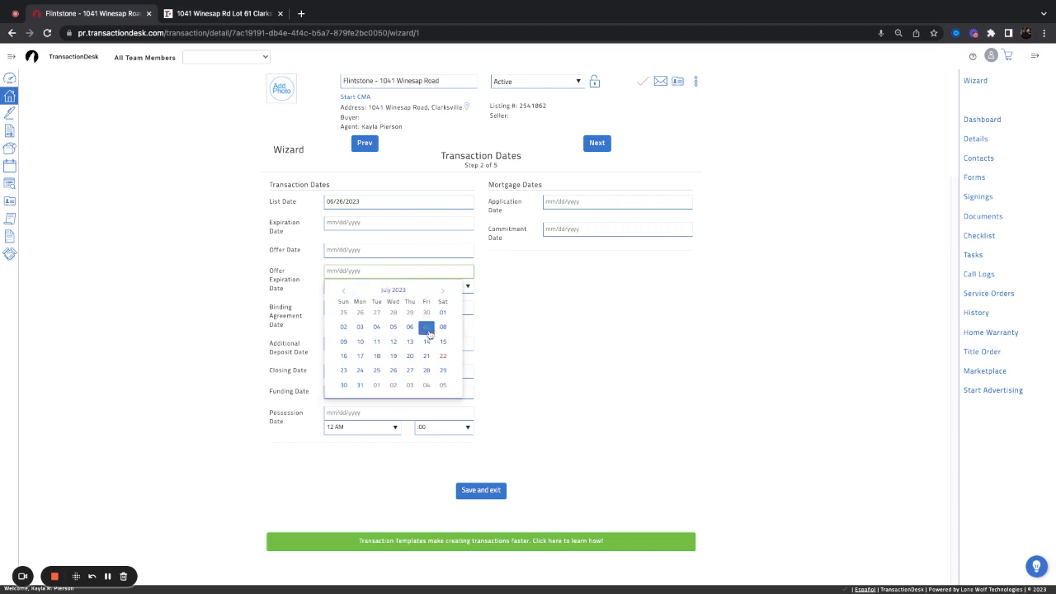
{"action": "left_click", "coordinate": [340, 372]}
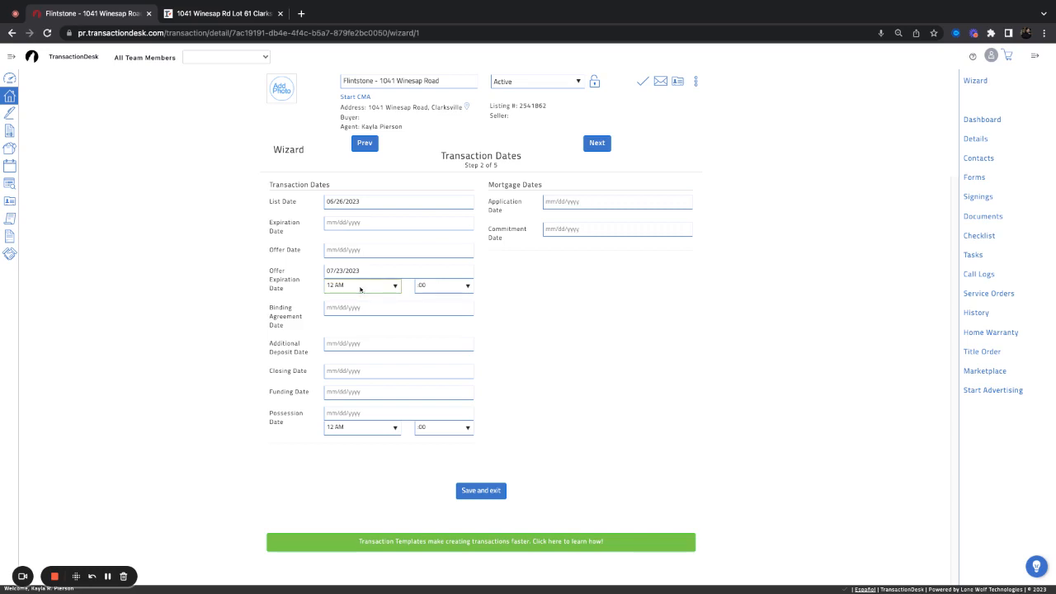
Set offer expiration to 5 PM, closing date to 08/31/2023, and possession time to 9 AM
{"action": "left_click", "coordinate": [397, 402]}
{"action": "left_click", "coordinate": [383, 370]}
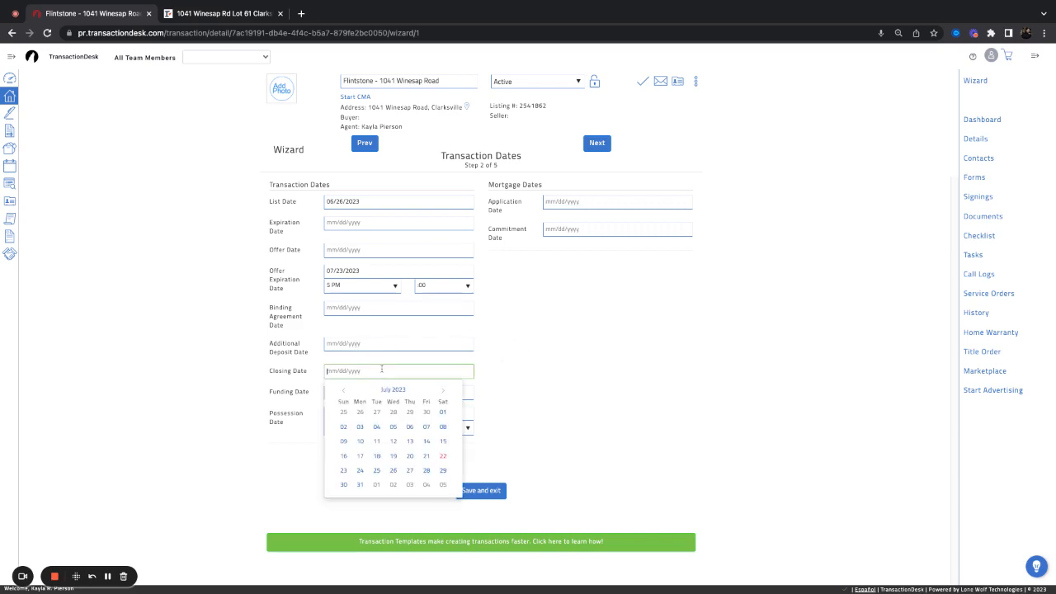
{"action": "left_click", "coordinate": [443, 390]}
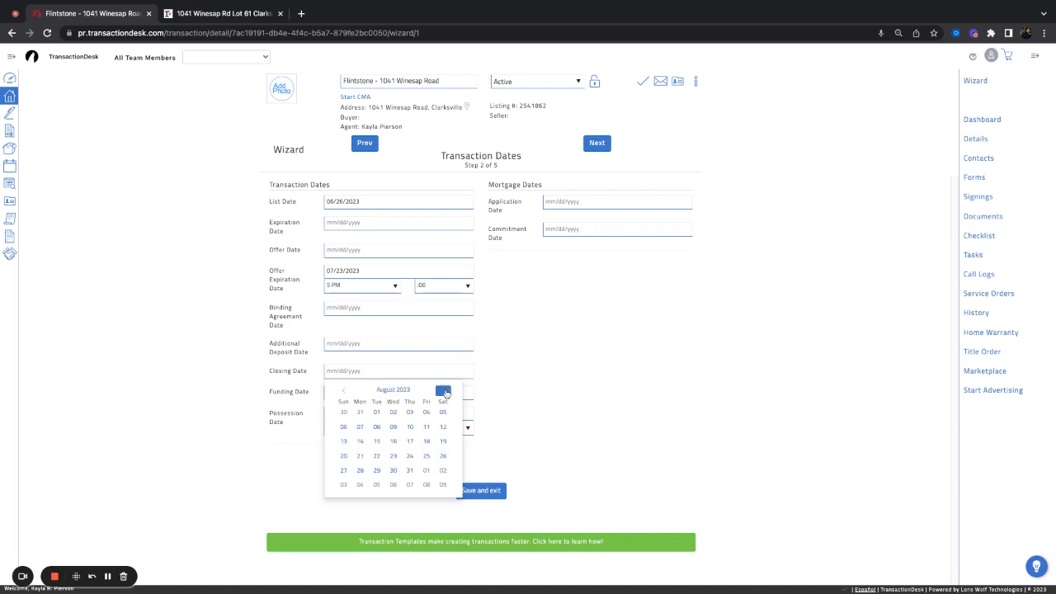
{"action": "left_click", "coordinate": [408, 471]}
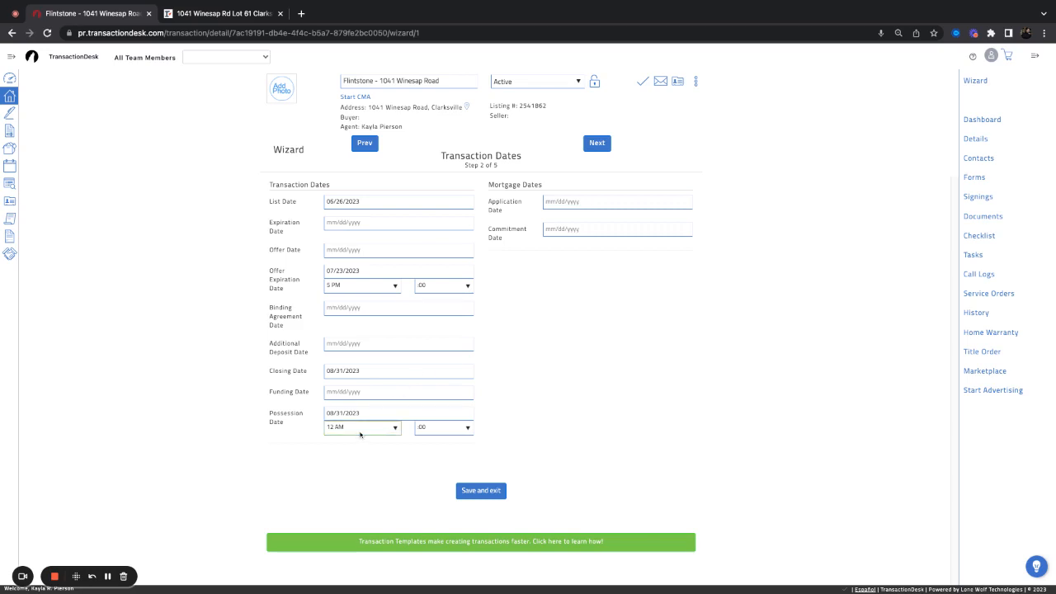
{"action": "key", "text": "9"}
{"action": "left_click", "coordinate": [529, 402]}
Advance to the Contacts step and edit the Selling Agent contact from Byers & Harvey, Inc
{"action": "left_click", "coordinate": [597, 145]}
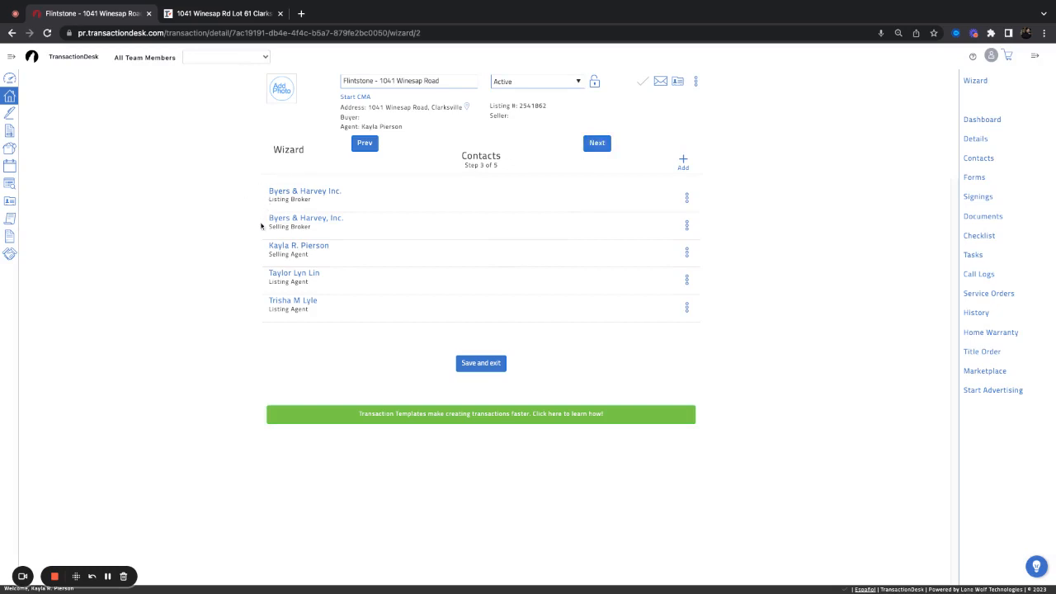
{"action": "left_click_drag", "start_coordinate": [261, 284], "coordinate": [310, 283]}
{"action": "left_click", "coordinate": [271, 320]}
{"action": "left_click", "coordinate": [687, 252]}
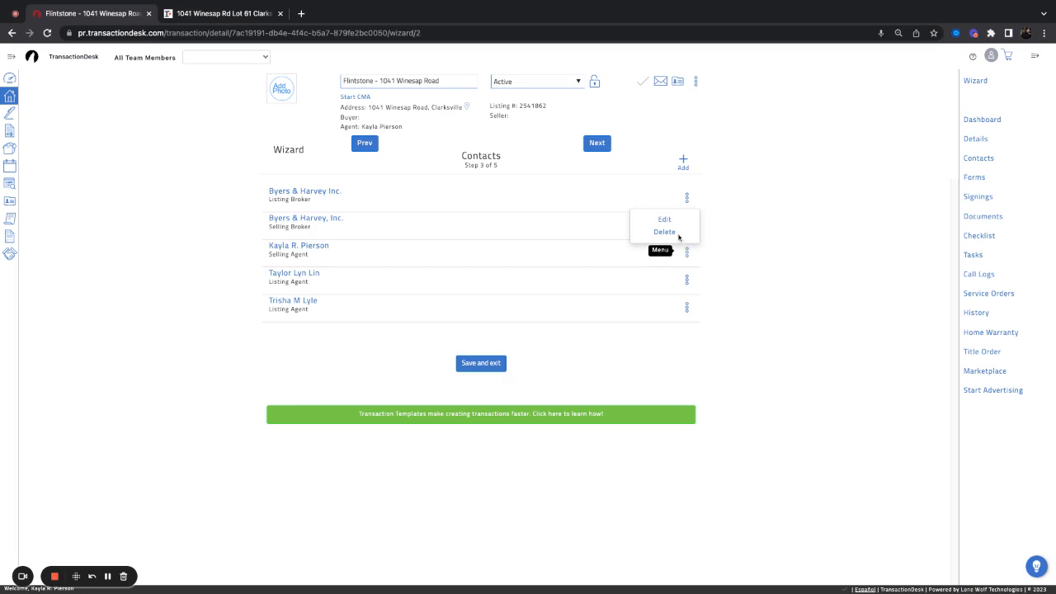
{"action": "left_click", "coordinate": [664, 221]}
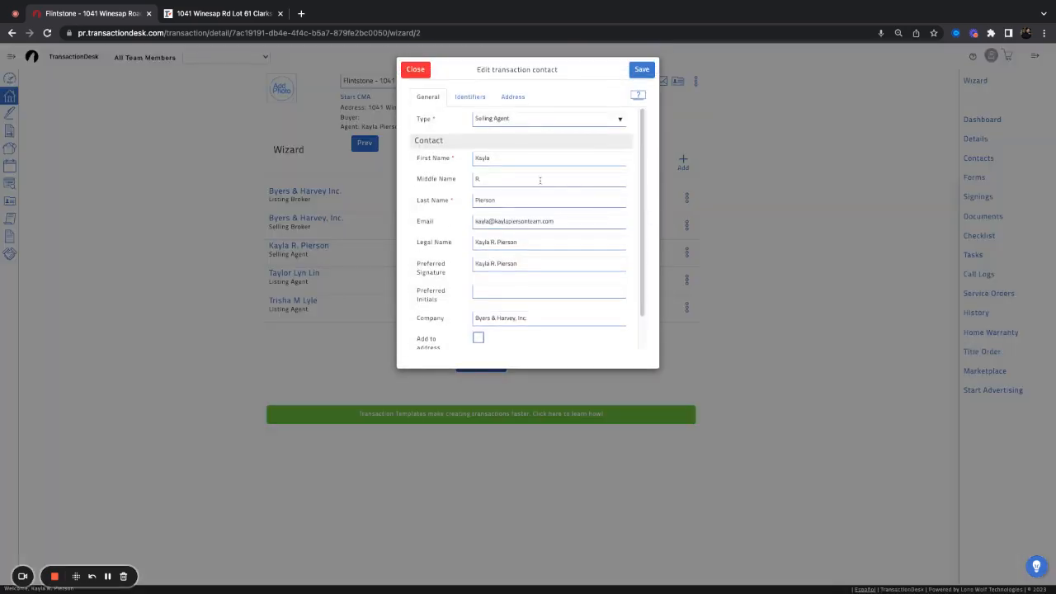
Delete the selling agent's middle initial from Middle Name, Legal Name and Preferred Signature, then save
{"action": "left_click_drag", "start_coordinate": [539, 178], "coordinate": [464, 178]}
{"action": "key", "text": "BackSpace"}
{"action": "left_click", "coordinate": [498, 242]}
{"action": "key", "text": "BackSpace"}
{"action": "key", "text": "BackSpace"}
{"action": "key", "text": "BackSpace"}
{"action": "left_click", "coordinate": [496, 263]}
{"action": "key", "text": "BackSpace"}
{"action": "key", "text": "BackSpace"}
{"action": "key", "text": "BackSpace"}
{"action": "left_click", "coordinate": [478, 100]}
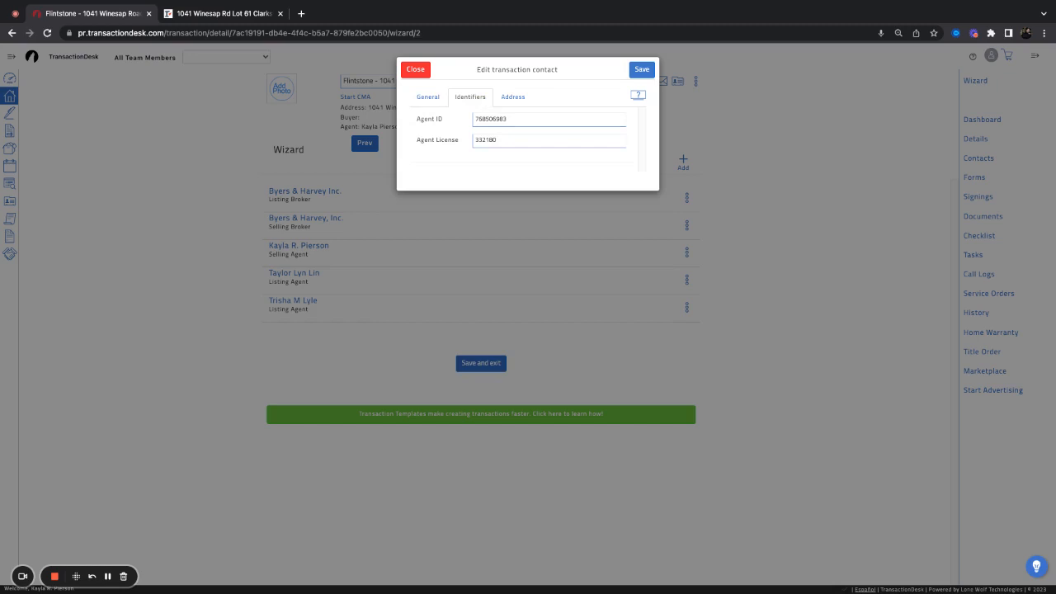
{"action": "left_click", "coordinate": [519, 106]}
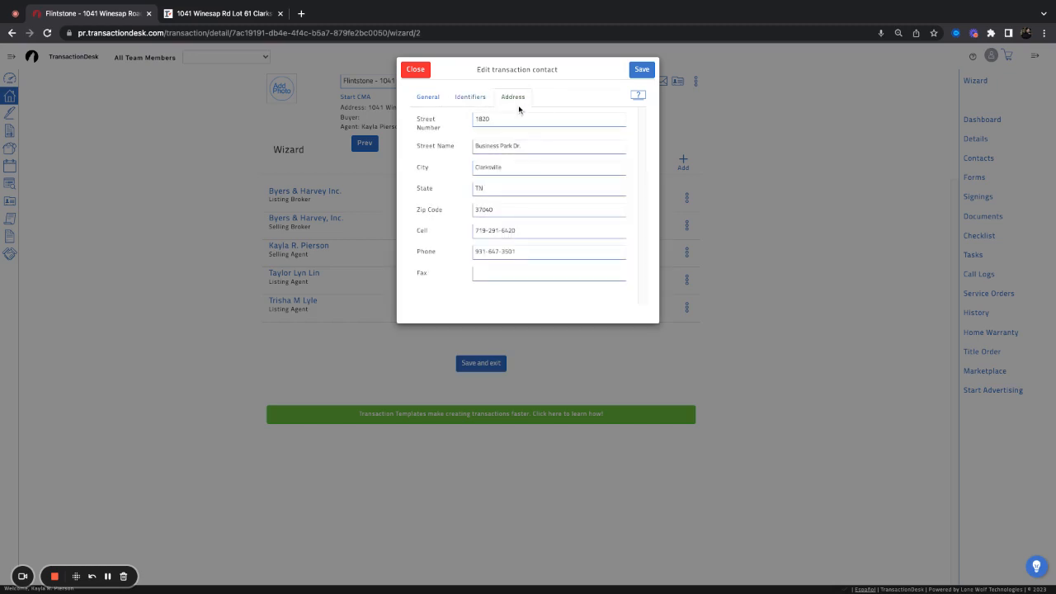
{"action": "left_click", "coordinate": [642, 69]}
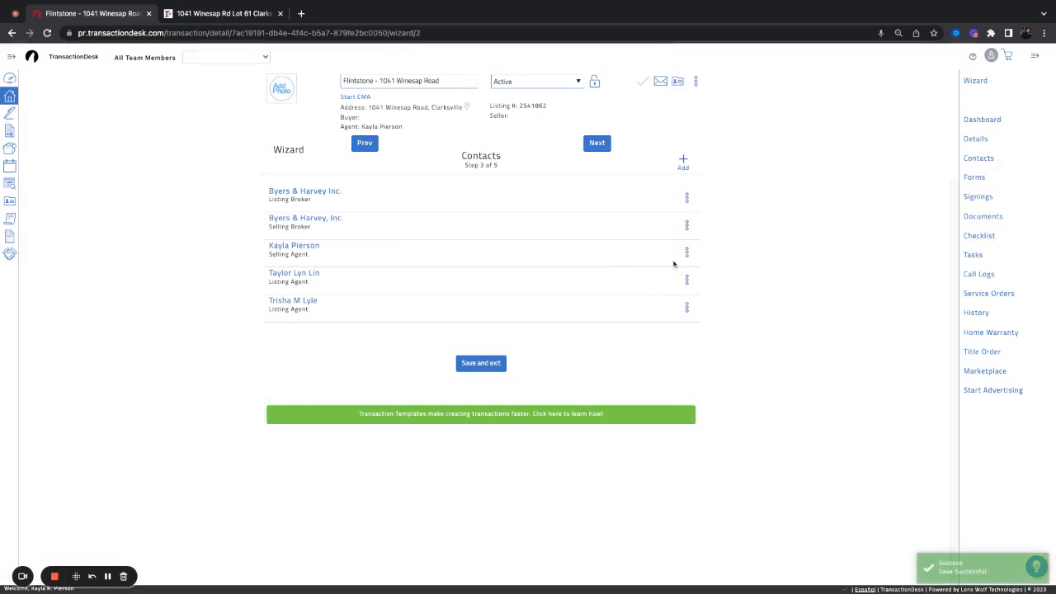
Review the selling broker's office ID, license, address and phone, closing without changes
{"action": "left_click", "coordinate": [686, 251]}
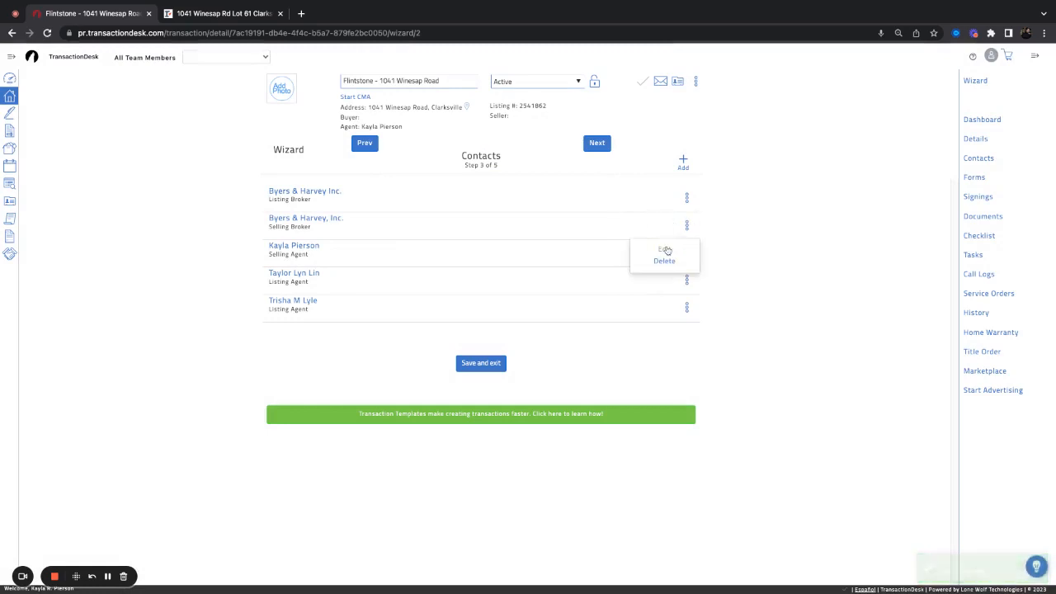
{"action": "left_click", "coordinate": [665, 249]}
{"action": "left_click", "coordinate": [483, 94]}
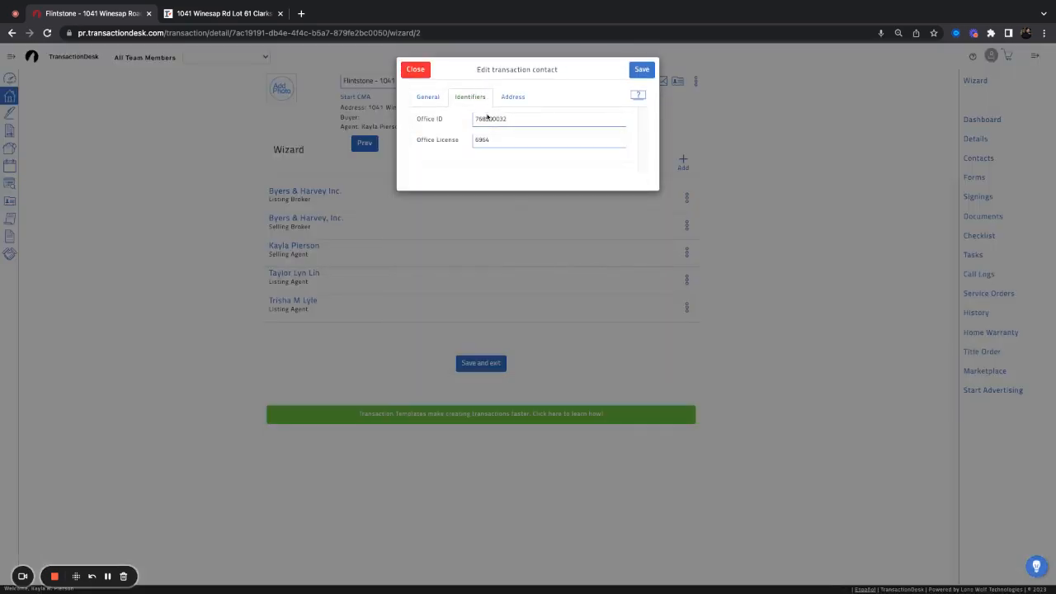
{"action": "double_click", "coordinate": [496, 142]}
{"action": "left_click", "coordinate": [493, 171]}
{"action": "left_click", "coordinate": [507, 98]}
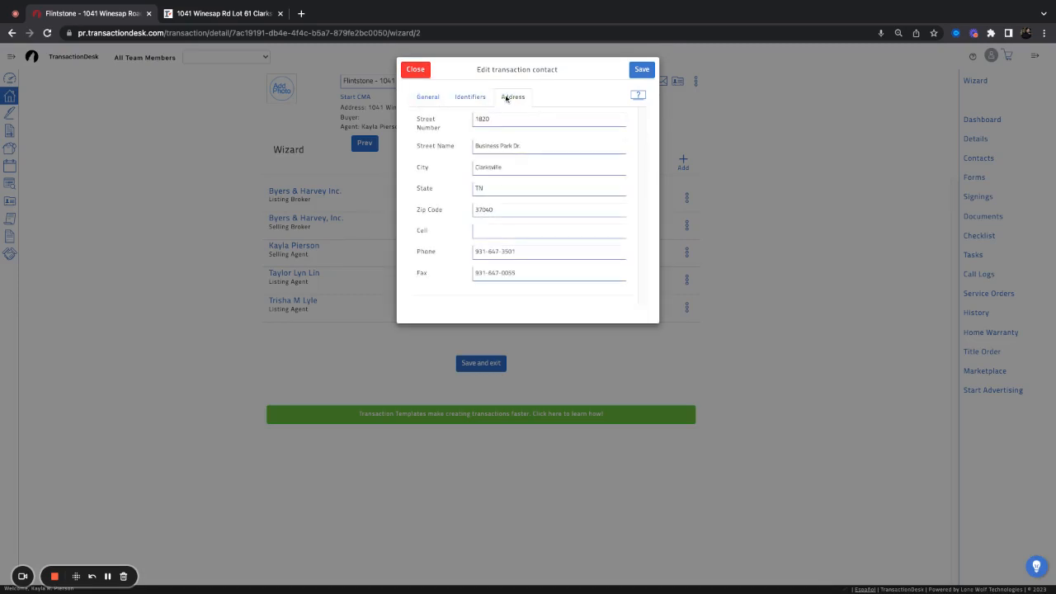
{"action": "left_click", "coordinate": [415, 69]}
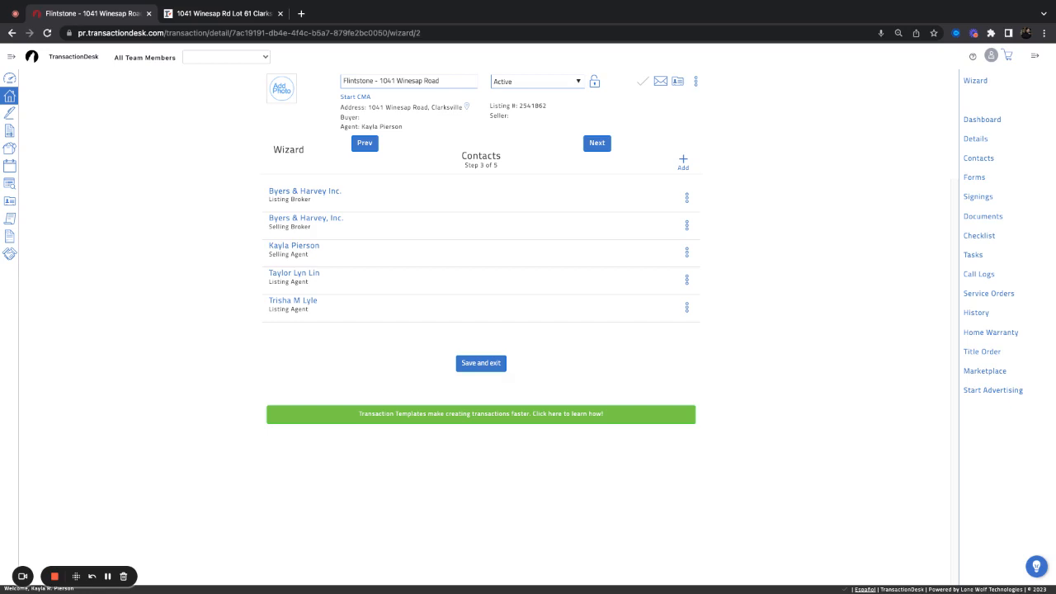
{"action": "left_click", "coordinate": [687, 307]}
Edit the second listing agent's contact, set its Type to General, and save it
{"action": "left_click", "coordinate": [664, 274]}
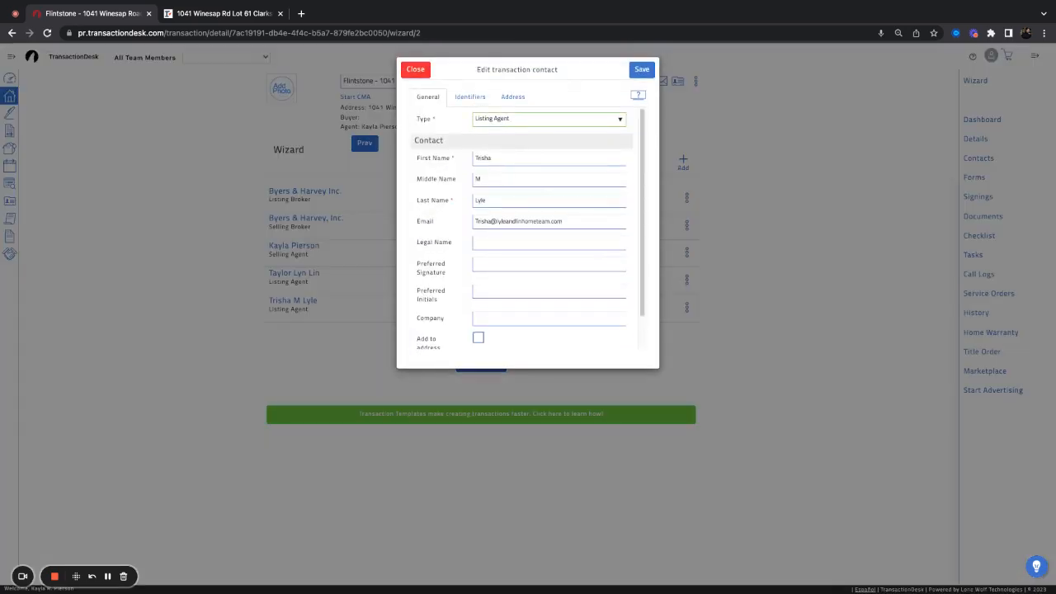
{"action": "left_click", "coordinate": [536, 89]}
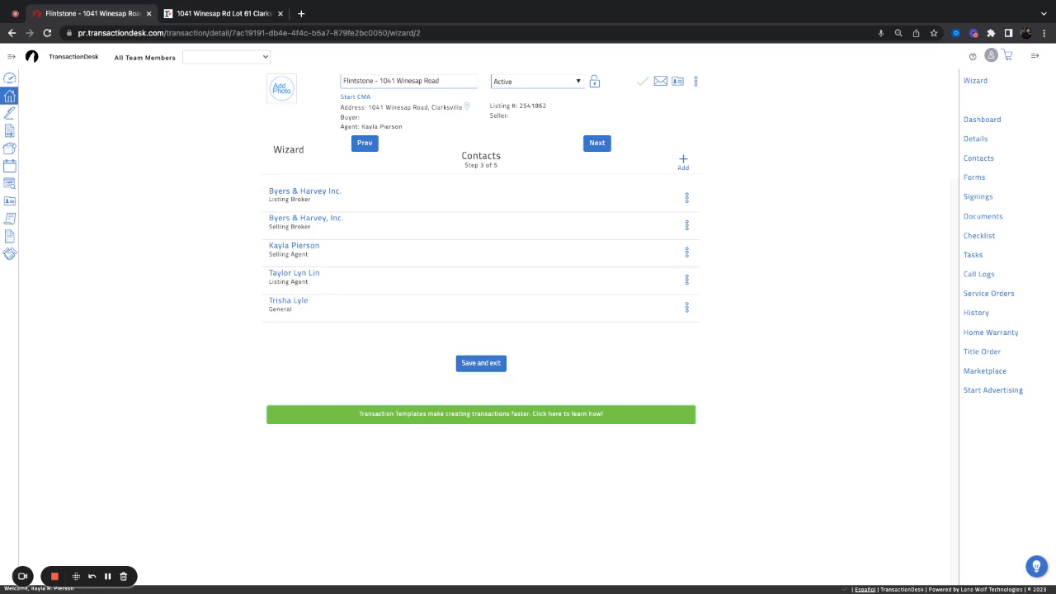
{"action": "triple_click", "coordinate": [257, 275]}
{"action": "left_click", "coordinate": [340, 277]}
Advance to the Forms step and dismiss the Apply Template dialog without choosing a template
{"action": "left_click", "coordinate": [600, 143]}
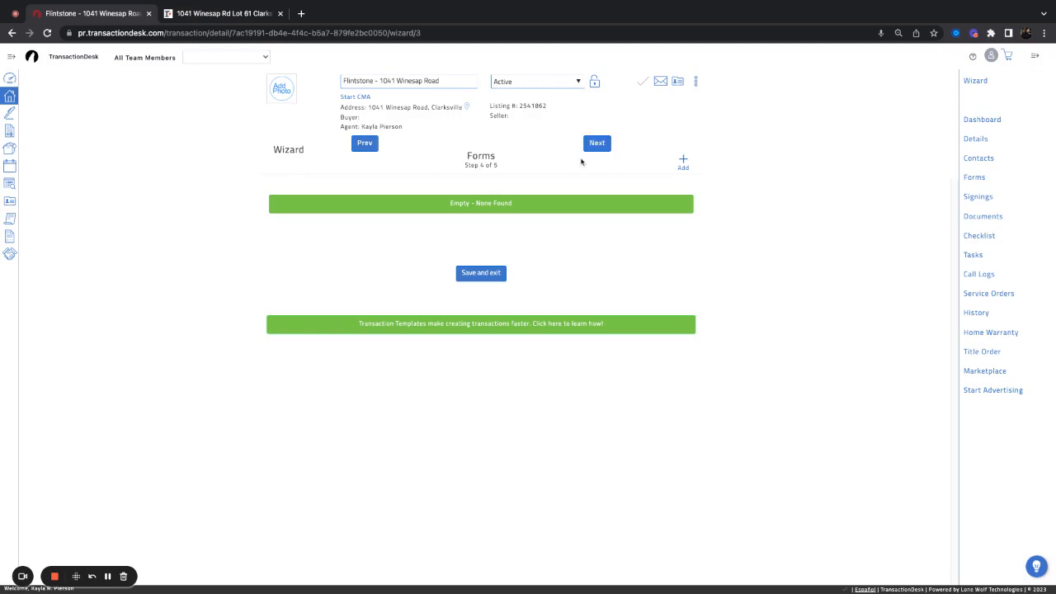
{"action": "left_click", "coordinate": [697, 86]}
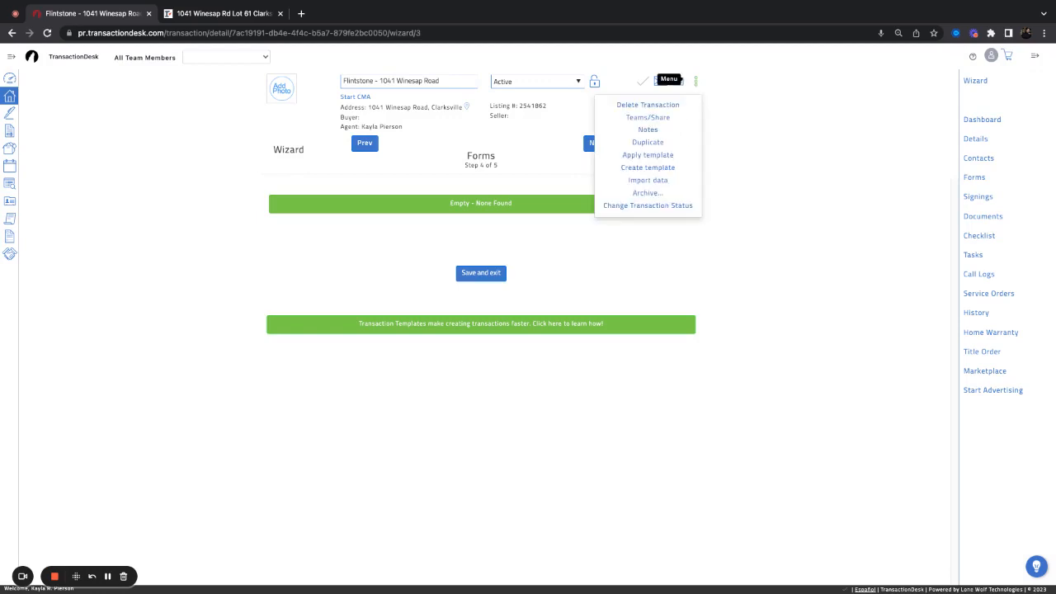
{"action": "left_click", "coordinate": [667, 156]}
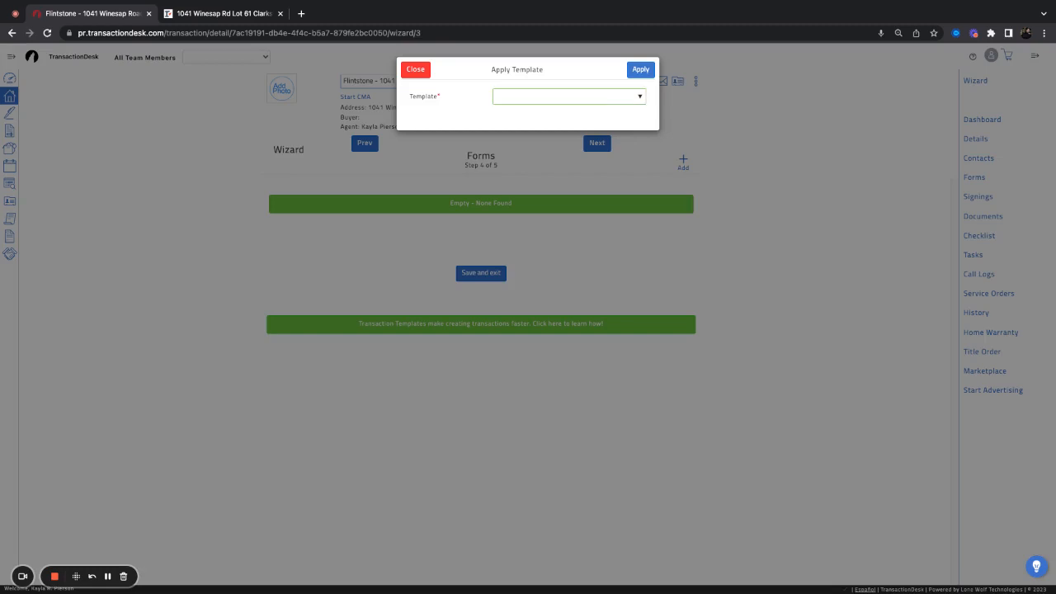
{"action": "left_click", "coordinate": [415, 69]}
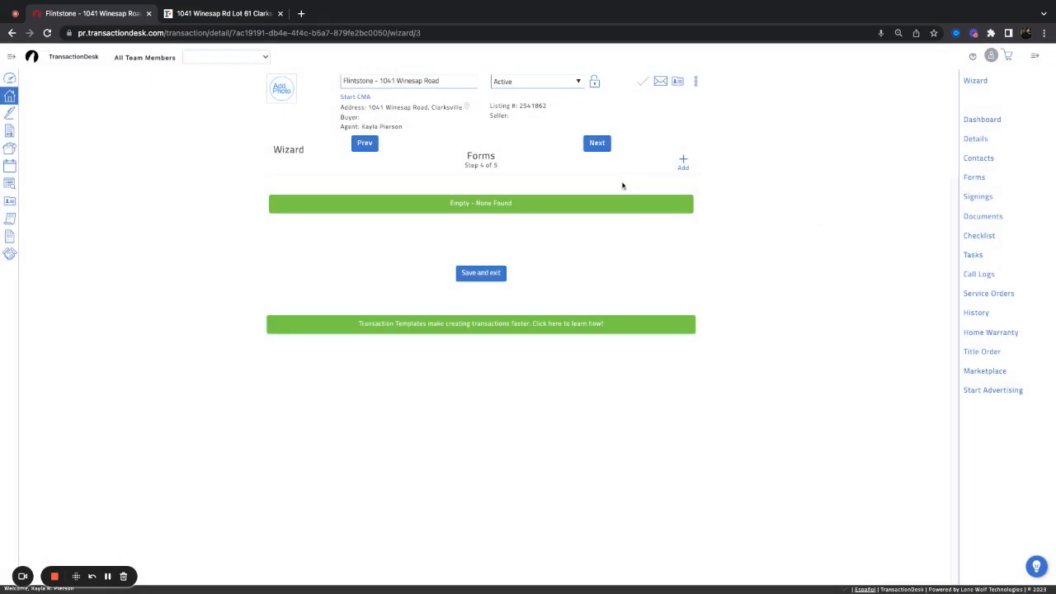
Search for and tick forms RF 401, RF 625 and RF 712, then add them to the transaction
{"action": "left_click", "coordinate": [684, 163]}
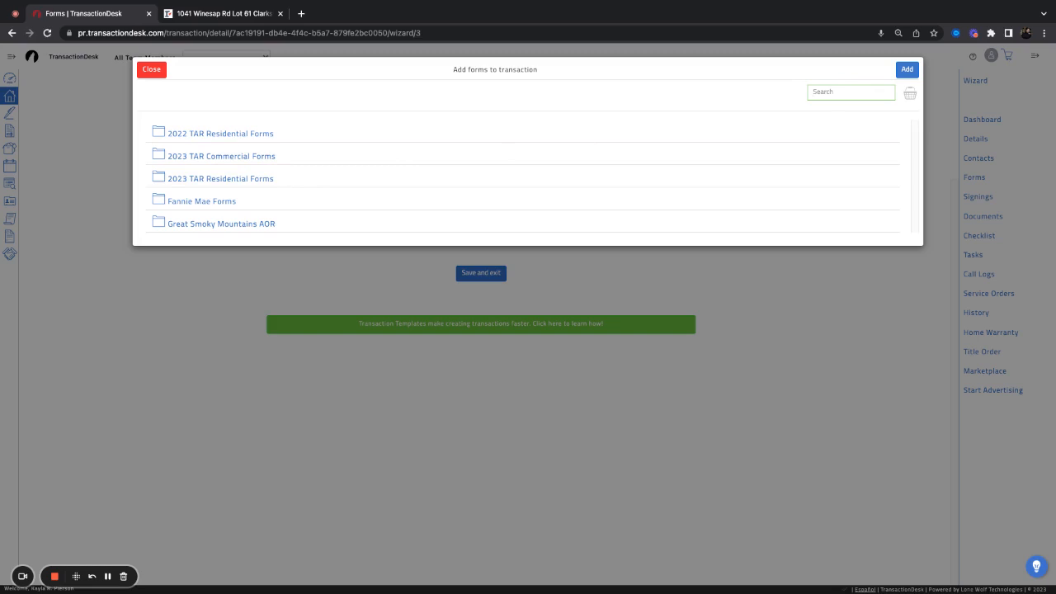
{"action": "type", "text": "401"}
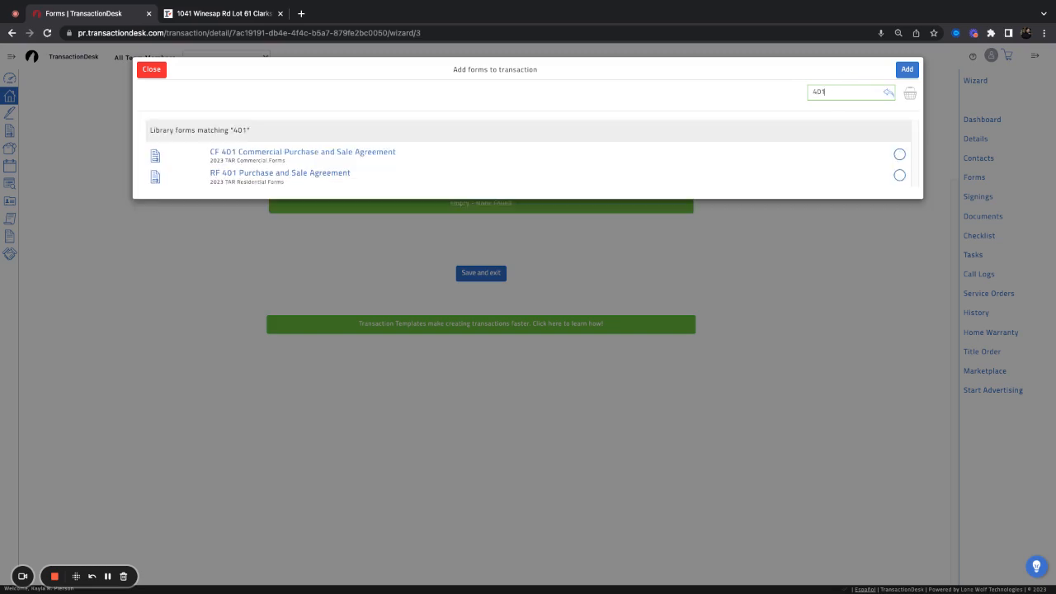
{"action": "left_click", "coordinate": [899, 180]}
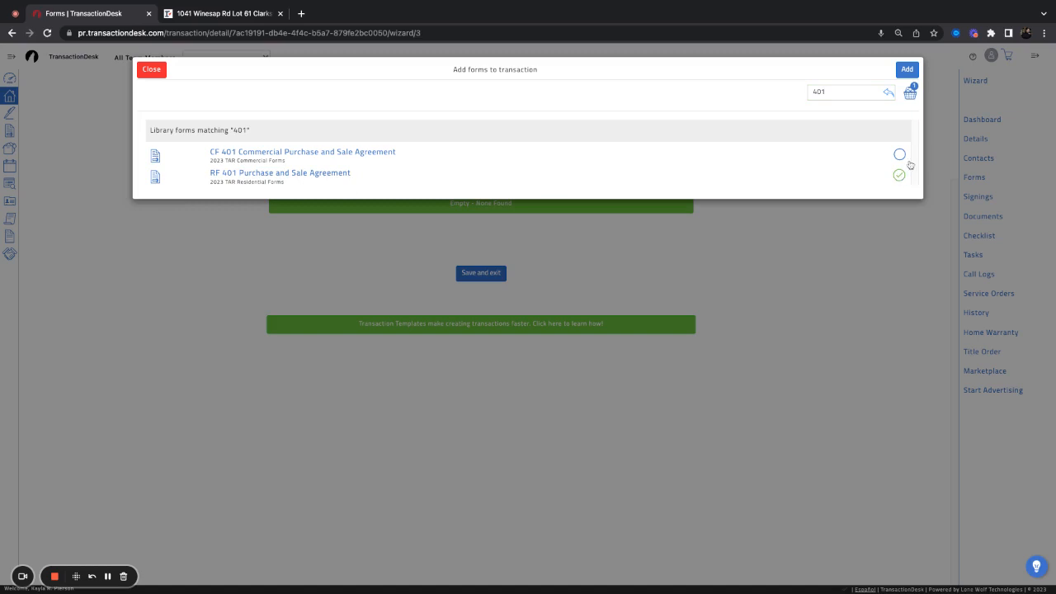
{"action": "double_click", "coordinate": [822, 92]}
{"action": "type", "text": "625"}
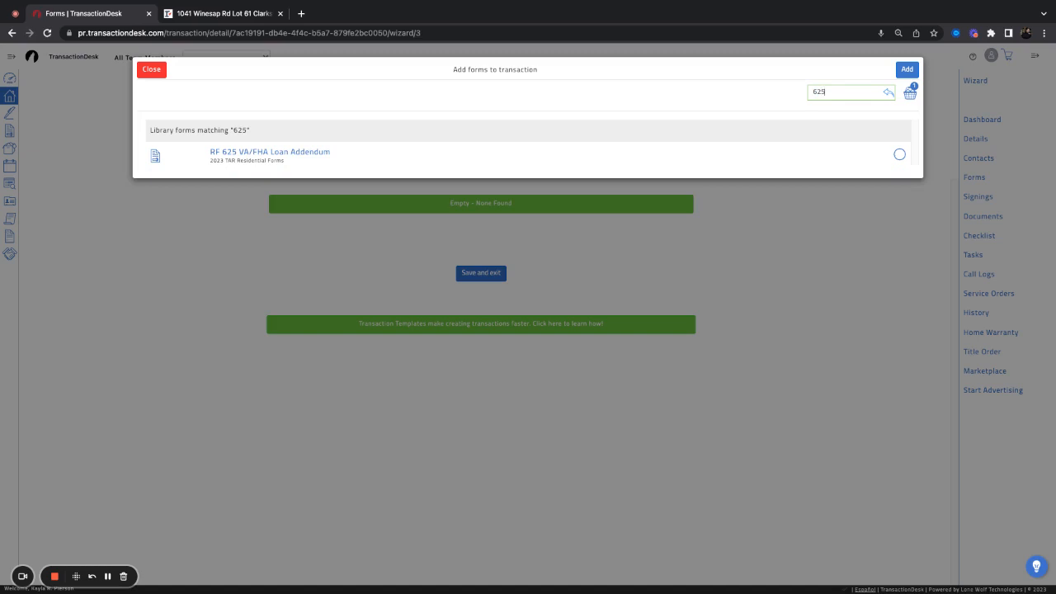
{"action": "left_click", "coordinate": [899, 154]}
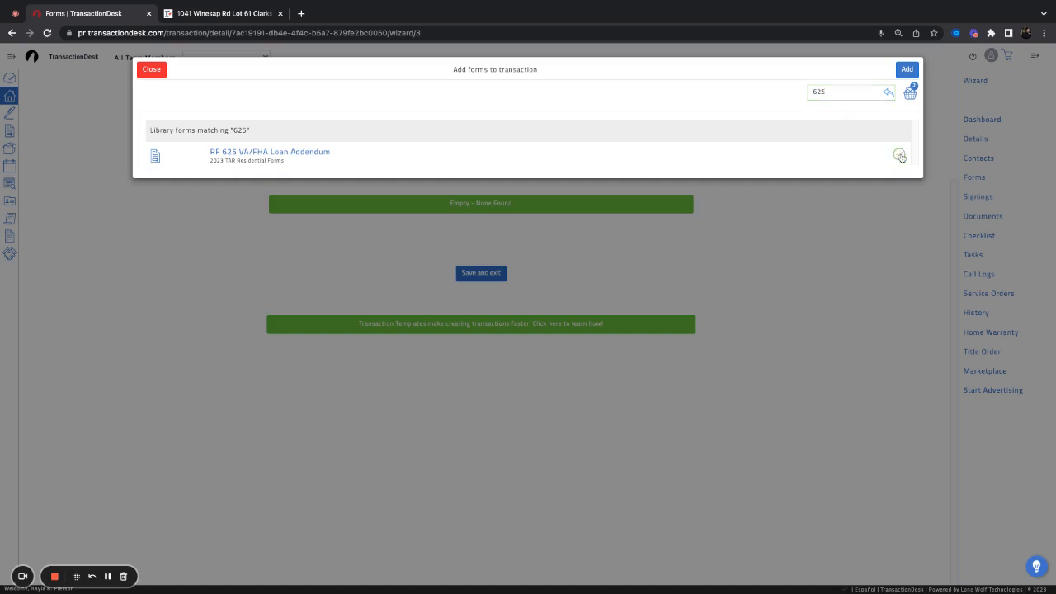
{"action": "double_click", "coordinate": [834, 93]}
{"action": "type", "text": "712"}
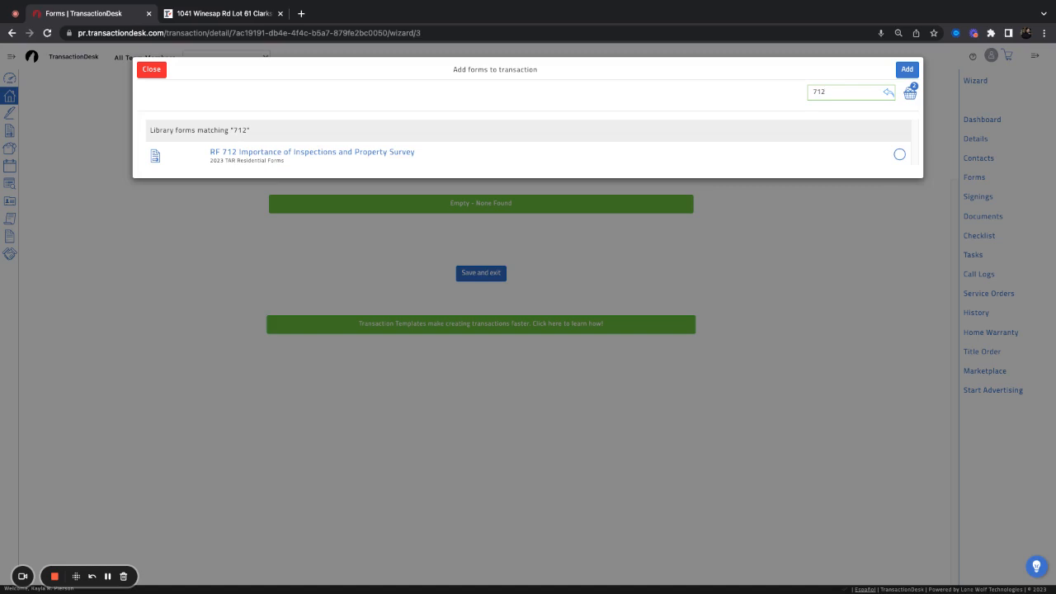
{"action": "left_click", "coordinate": [901, 155]}
{"action": "left_click", "coordinate": [907, 70]}
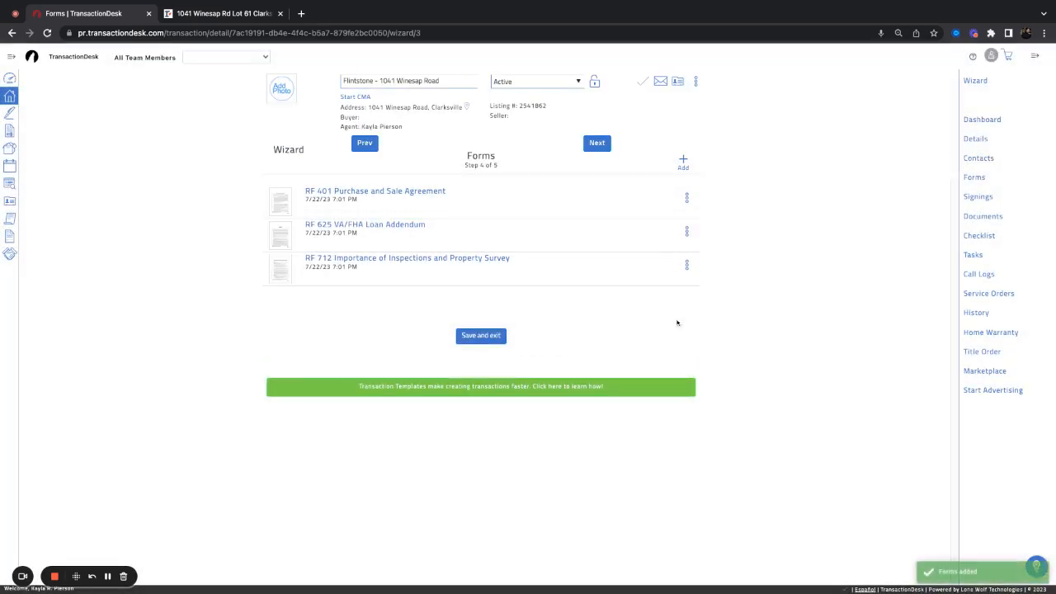
{"action": "left_click", "coordinate": [682, 162]}
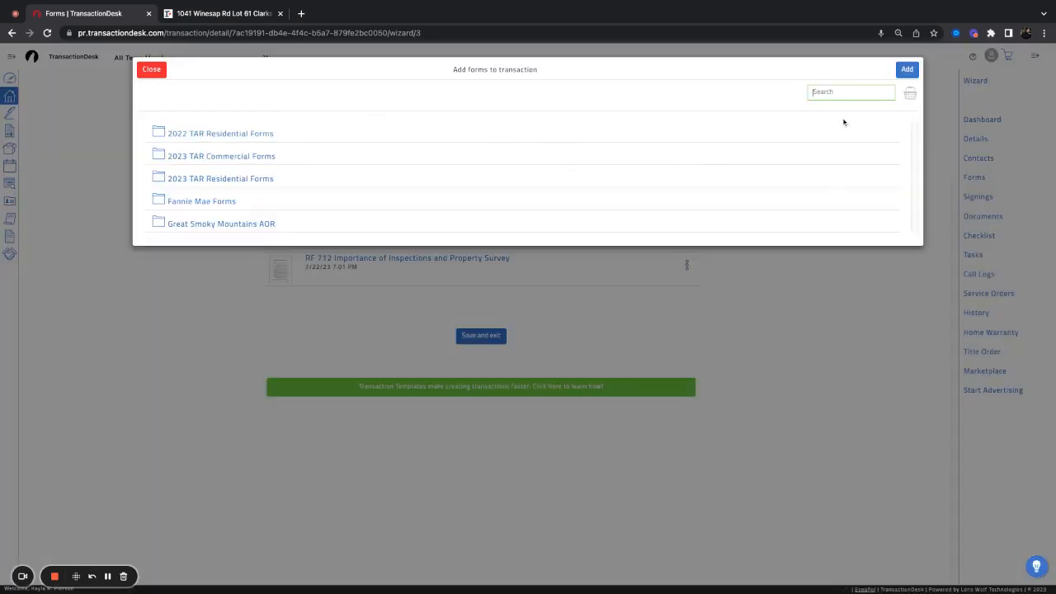
{"action": "type", "text": "305"}
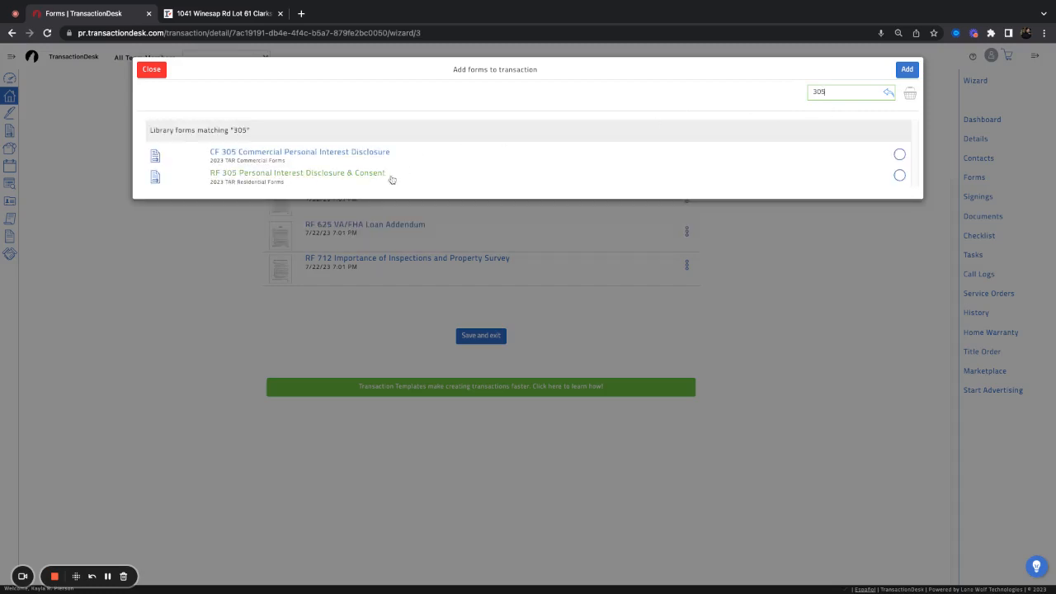
{"action": "left_click", "coordinate": [899, 175]}
{"action": "left_click", "coordinate": [906, 71]}
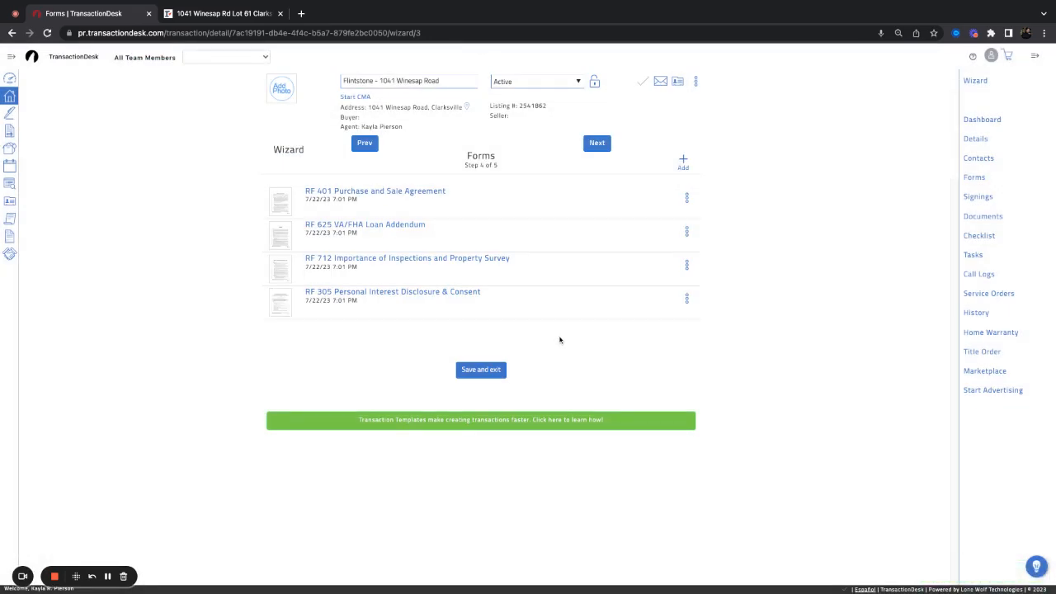
{"action": "left_click", "coordinate": [686, 300]}
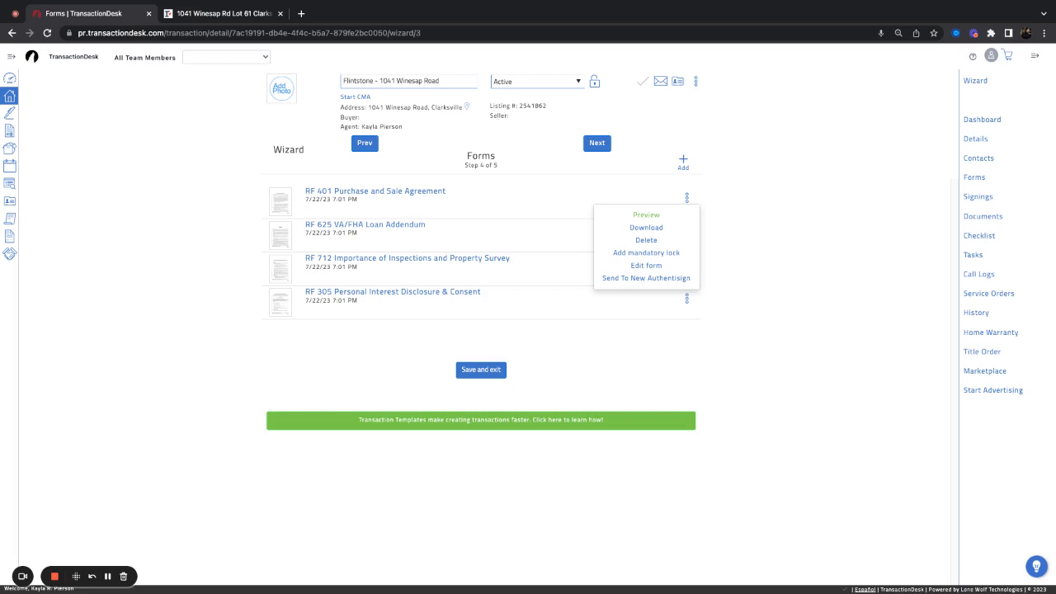
{"action": "left_click", "coordinate": [648, 241]}
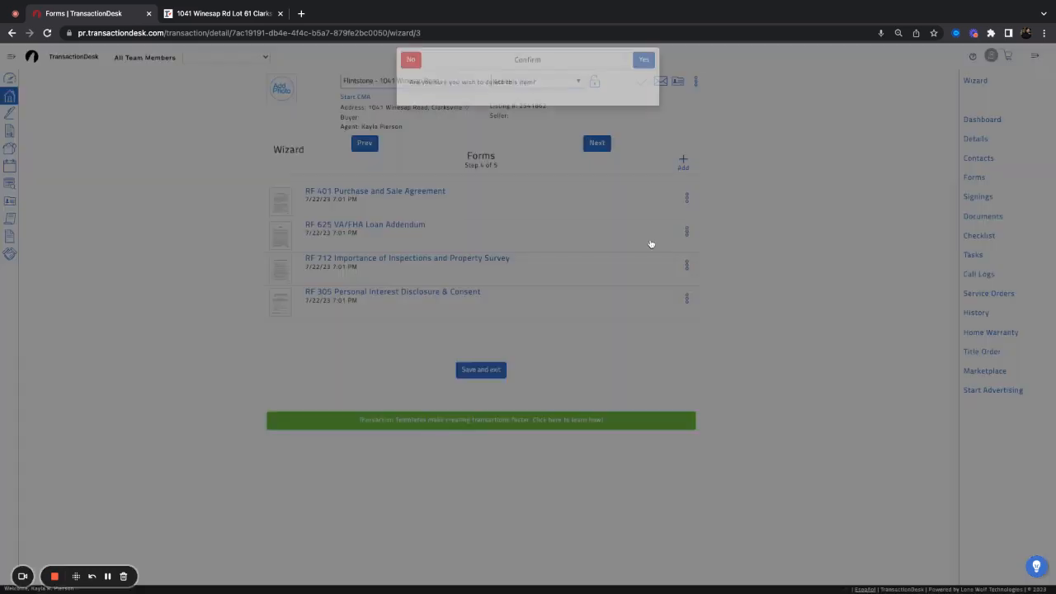
{"action": "left_click", "coordinate": [645, 71]}
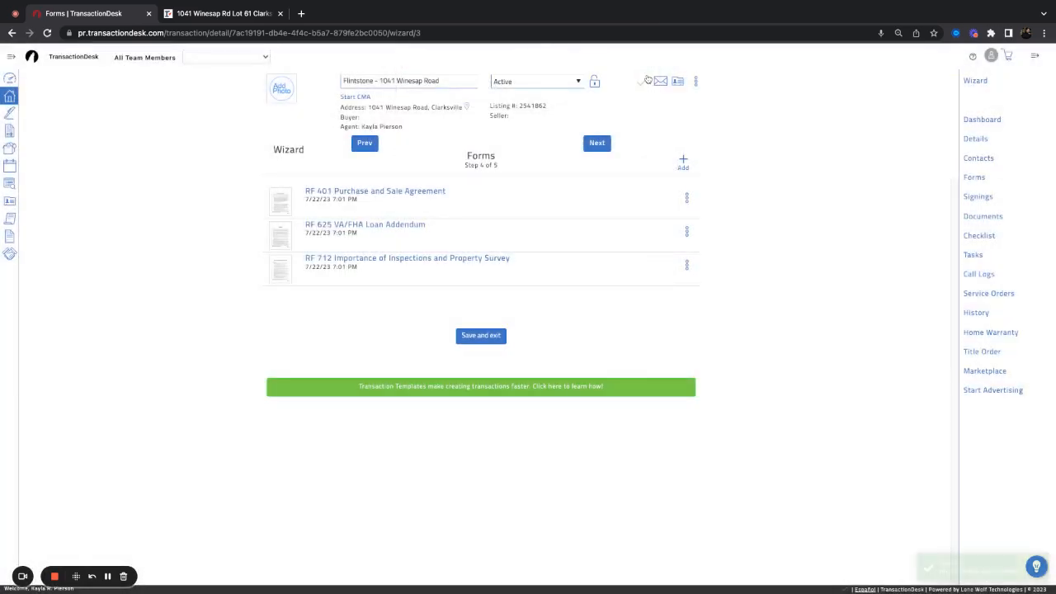
{"action": "left_click", "coordinate": [606, 147]}
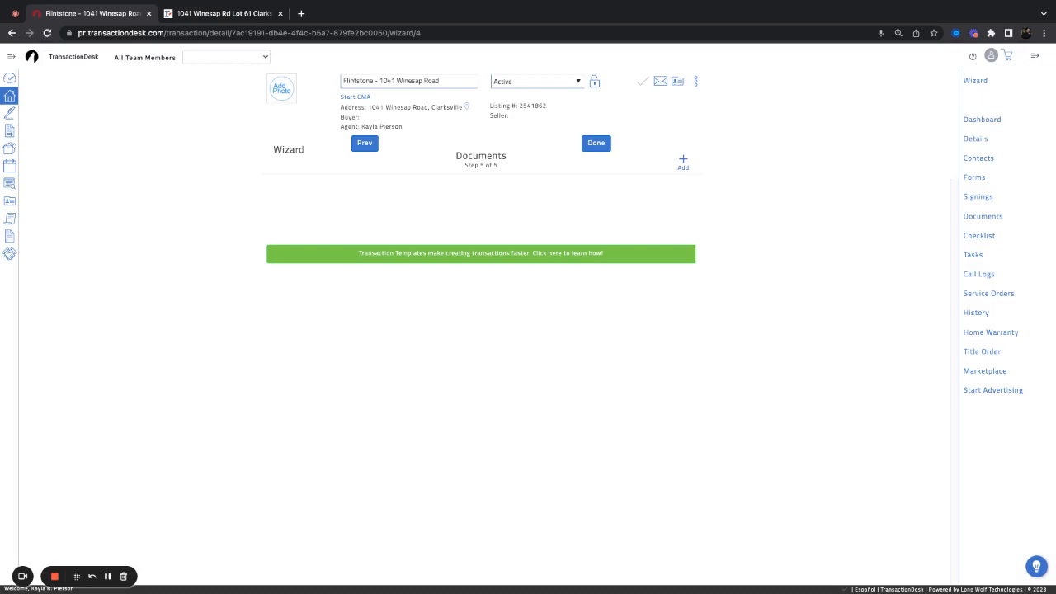
{"action": "left_click", "coordinate": [256, 15]}
{"action": "left_click", "coordinate": [273, 222]}
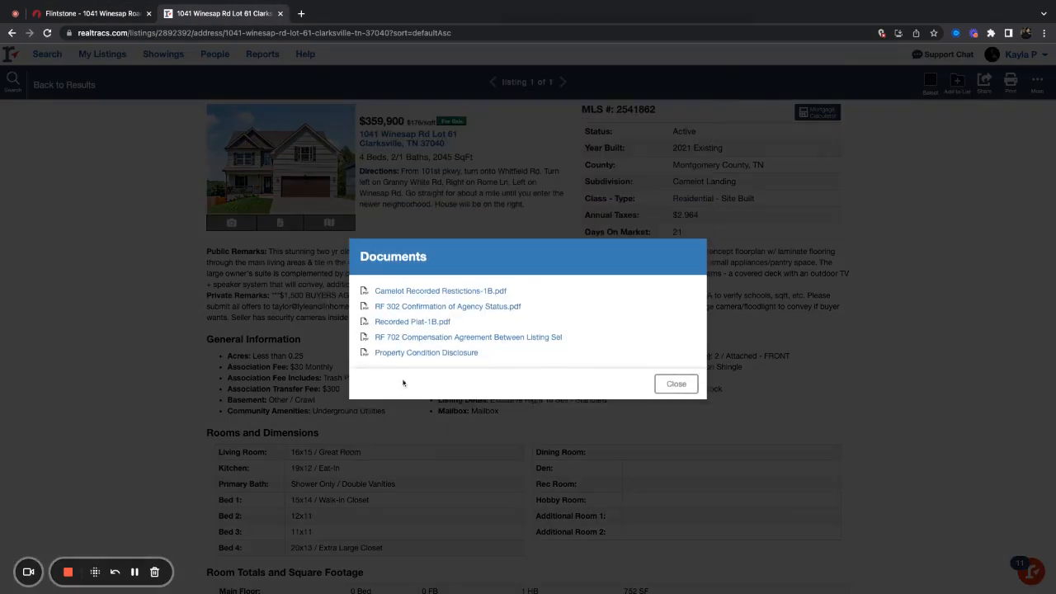
Download the Property Condition Disclosure PDF from Realtracs and return to the Flintstone transaction
{"action": "left_click", "coordinate": [413, 356]}
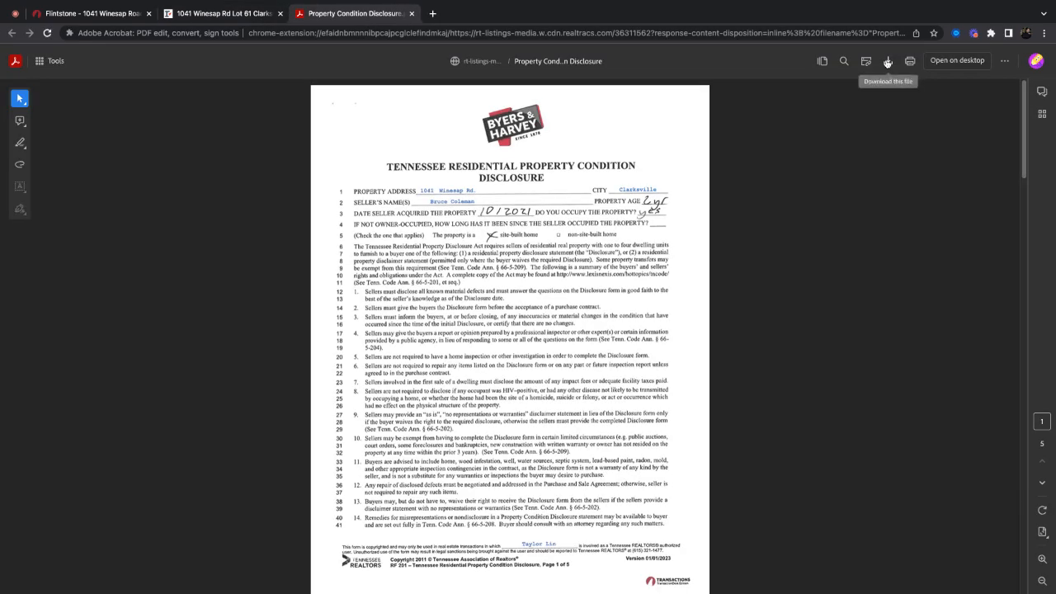
{"action": "left_click", "coordinate": [888, 63]}
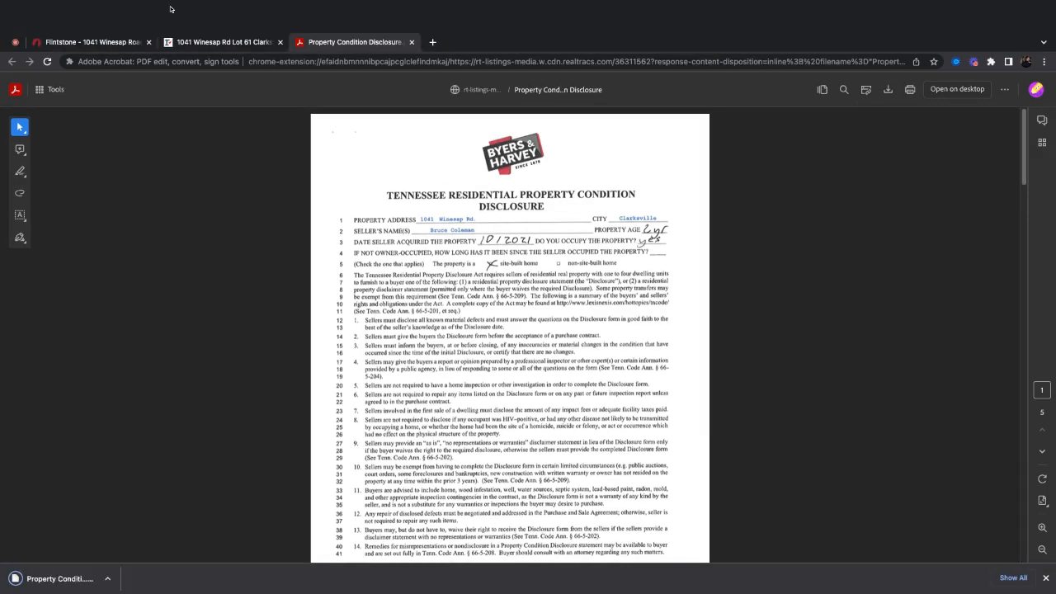
{"action": "left_click", "coordinate": [224, 51]}
{"action": "left_click", "coordinate": [676, 382]}
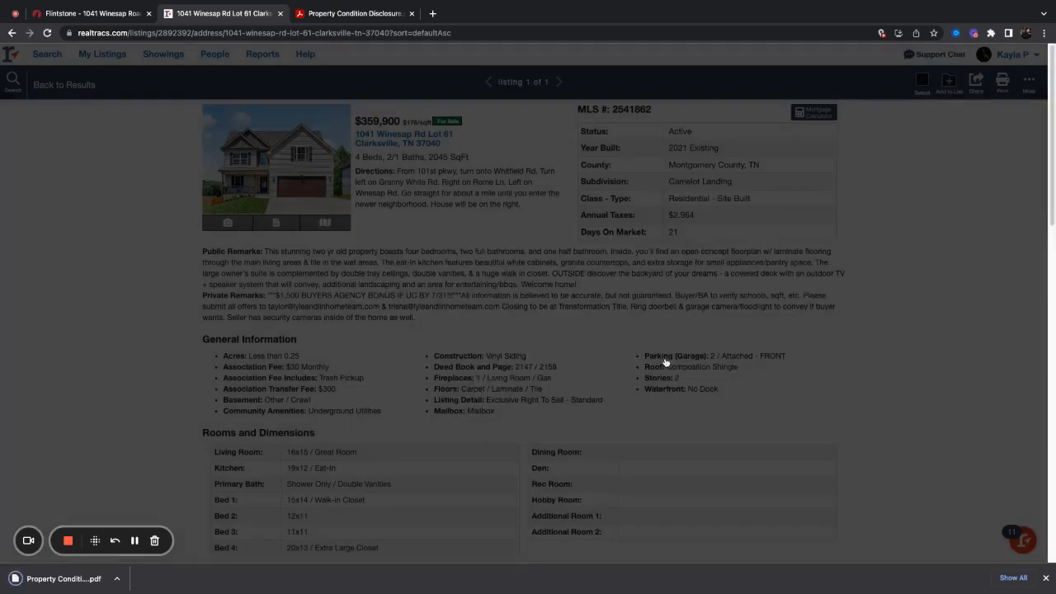
{"action": "left_click", "coordinate": [117, 14]}
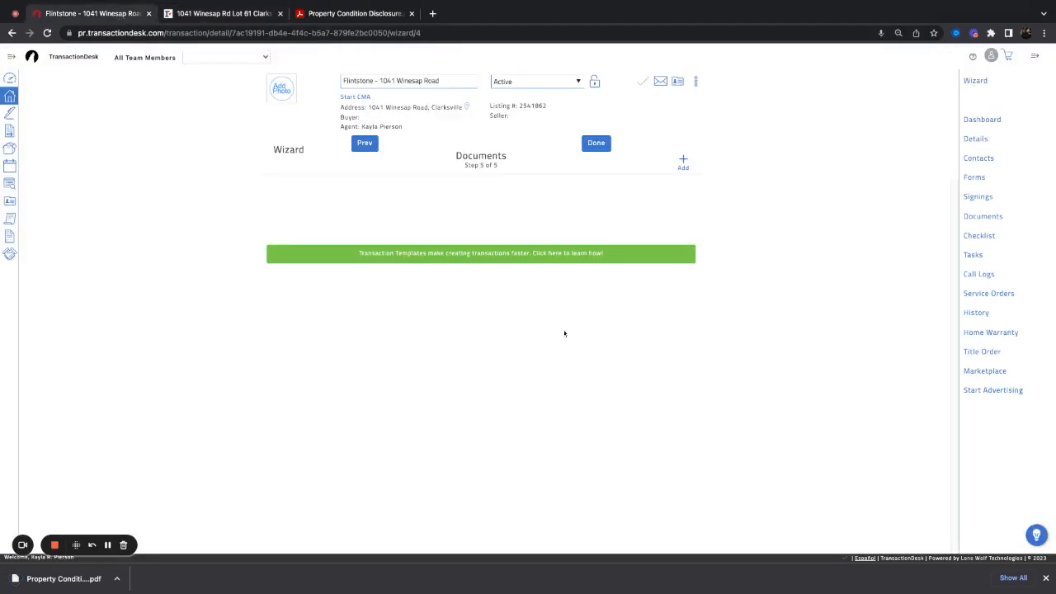
Upload the Property Condition Disclosure PDF, then reopen the Realtracs listing's document list
{"action": "left_click", "coordinate": [683, 161]}
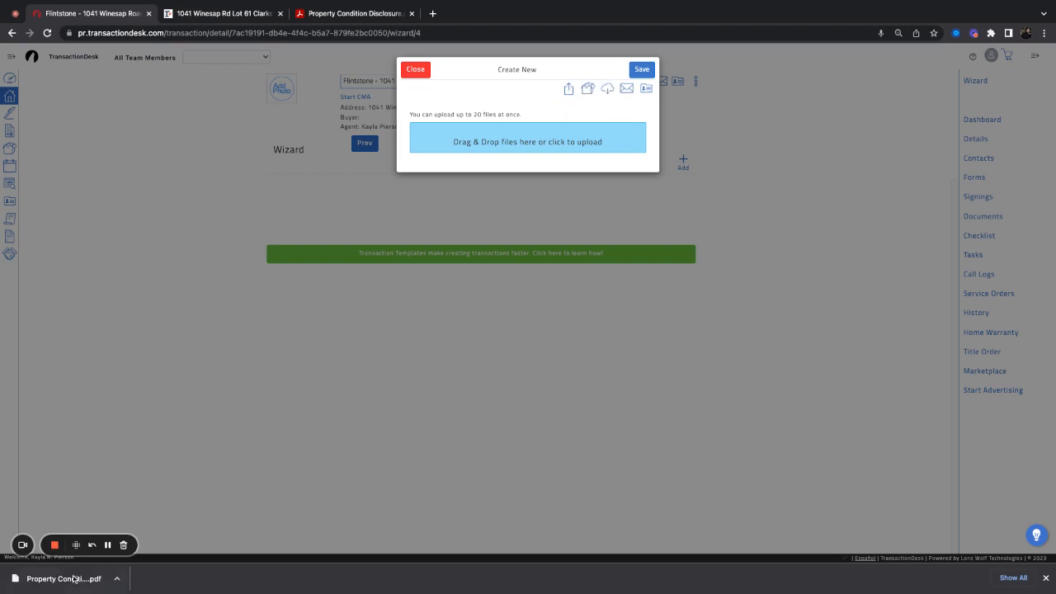
{"action": "left_click_drag", "start_coordinate": [66, 577], "coordinate": [522, 139]}
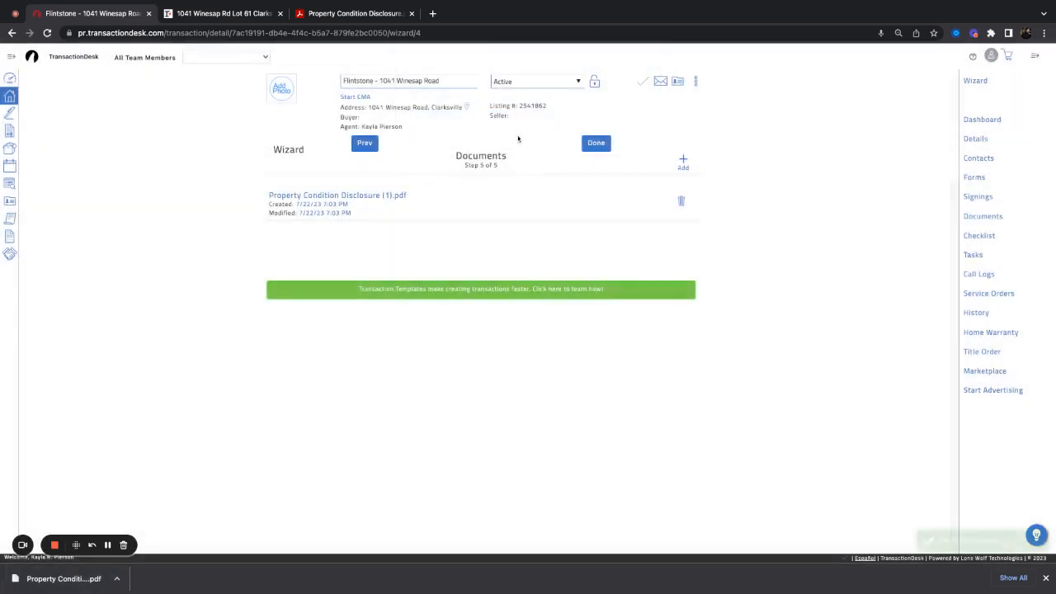
{"action": "left_click", "coordinate": [239, 14]}
{"action": "left_click", "coordinate": [289, 224]}
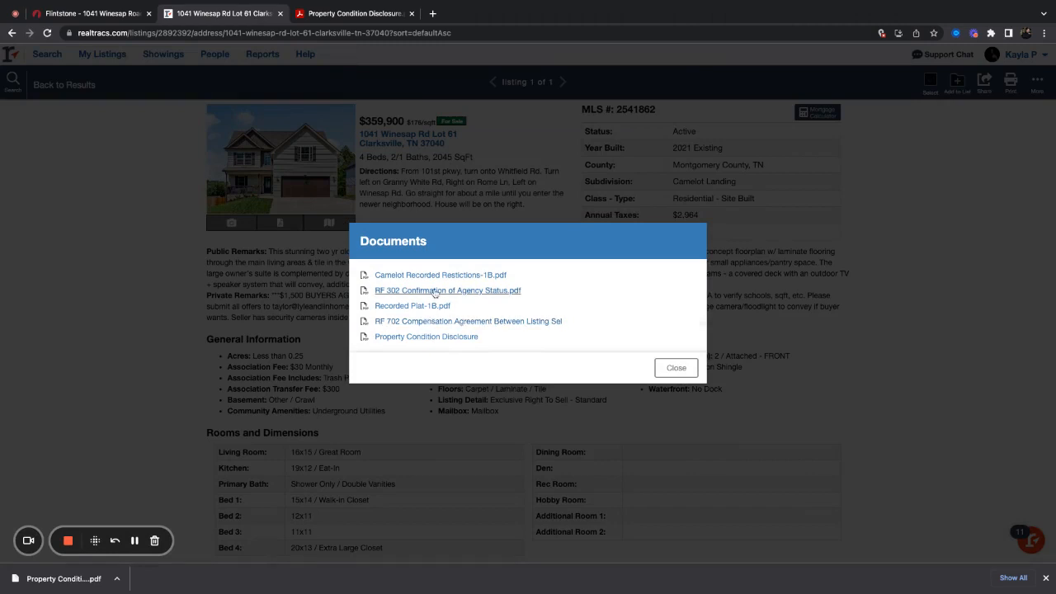
Download the RF 302 agency status and RF 702 compensation agreement PDFs, then return to TransactionDesk
{"action": "left_click", "coordinate": [431, 290]}
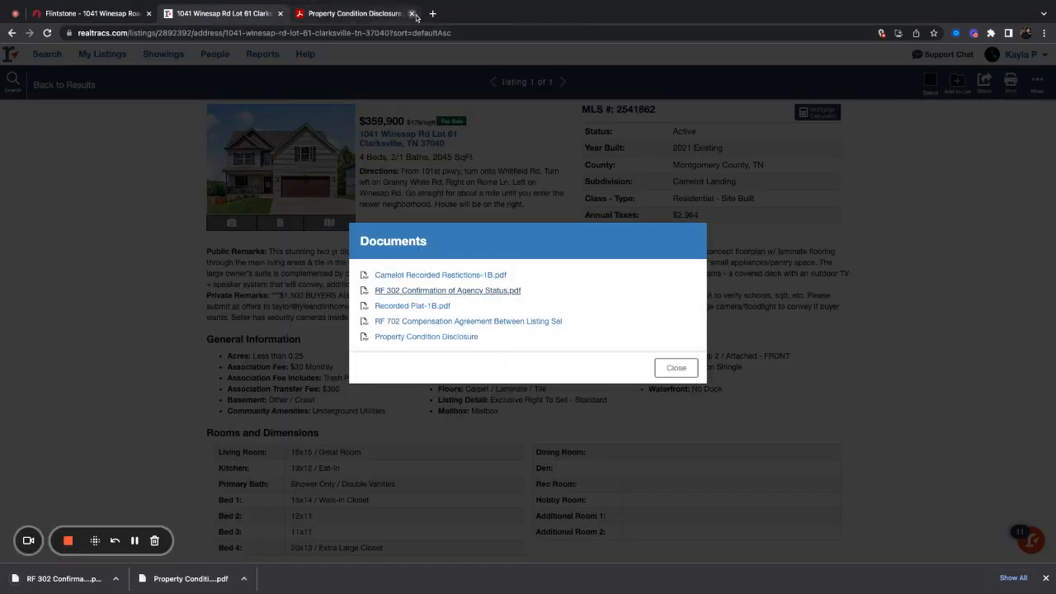
{"action": "left_click", "coordinate": [412, 14]}
{"action": "left_click", "coordinate": [459, 321]}
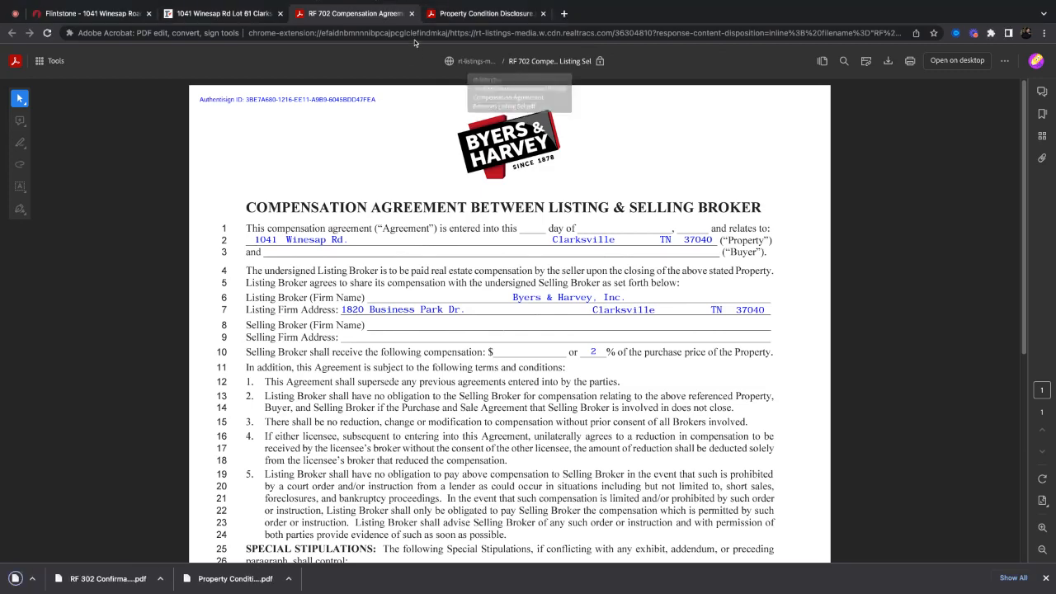
{"action": "left_click", "coordinate": [412, 13]}
{"action": "left_click", "coordinate": [411, 13]}
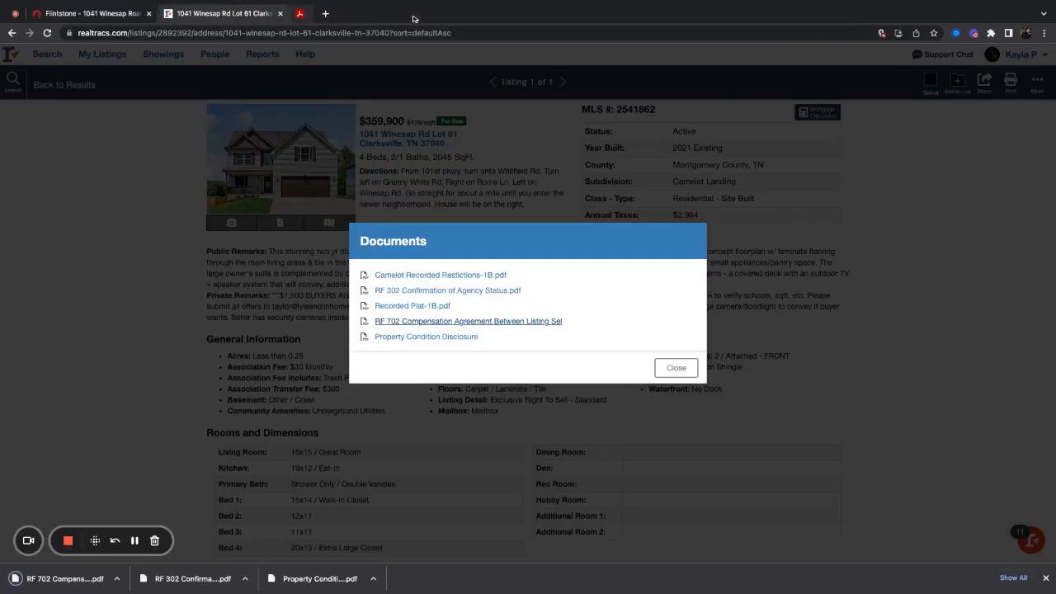
{"action": "left_click", "coordinate": [675, 368]}
{"action": "left_click", "coordinate": [126, 22]}
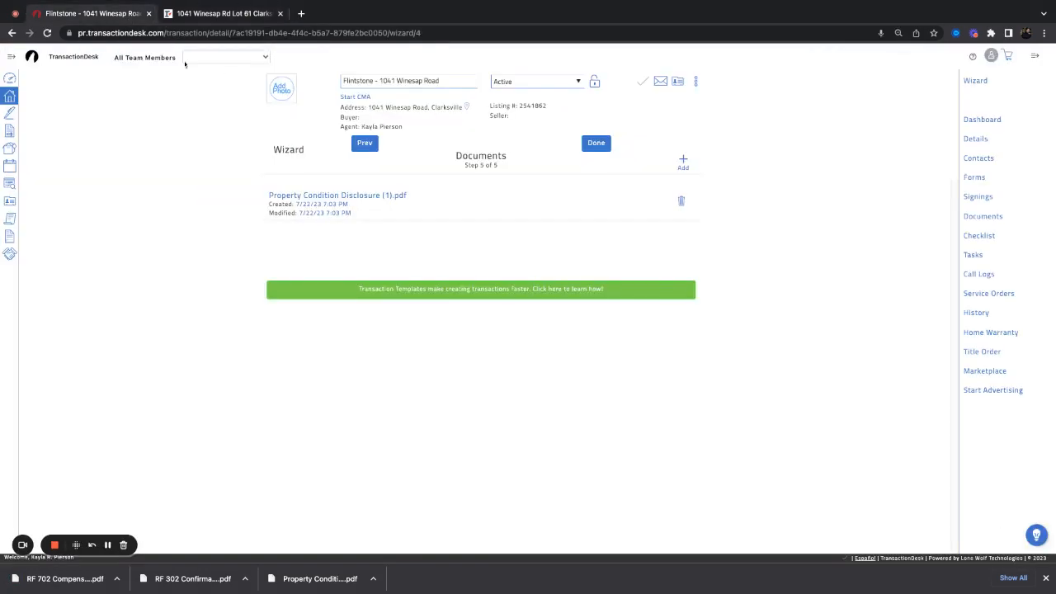
Upload the RF 302 and RF 702 PDFs to the transaction and finish the wizard
{"action": "left_click", "coordinate": [684, 161]}
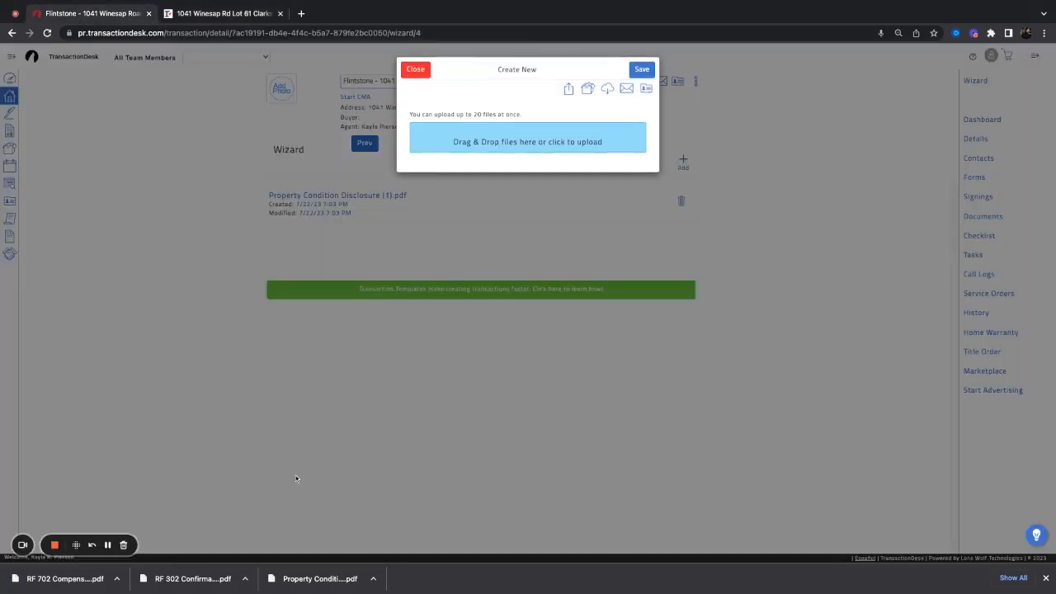
{"action": "left_click_drag", "start_coordinate": [192, 579], "coordinate": [528, 141]}
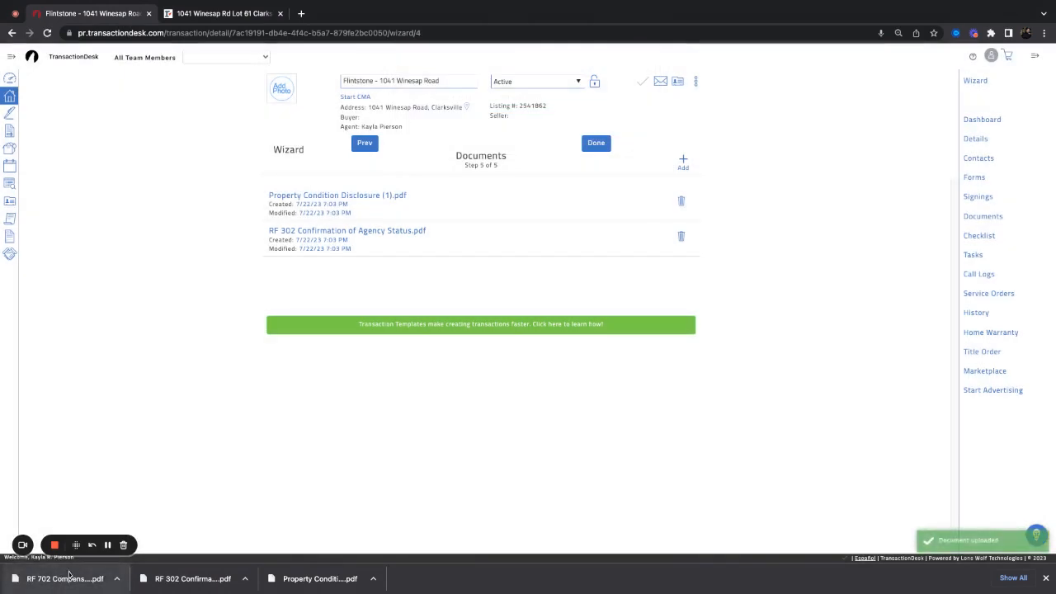
{"action": "left_click", "coordinate": [684, 161]}
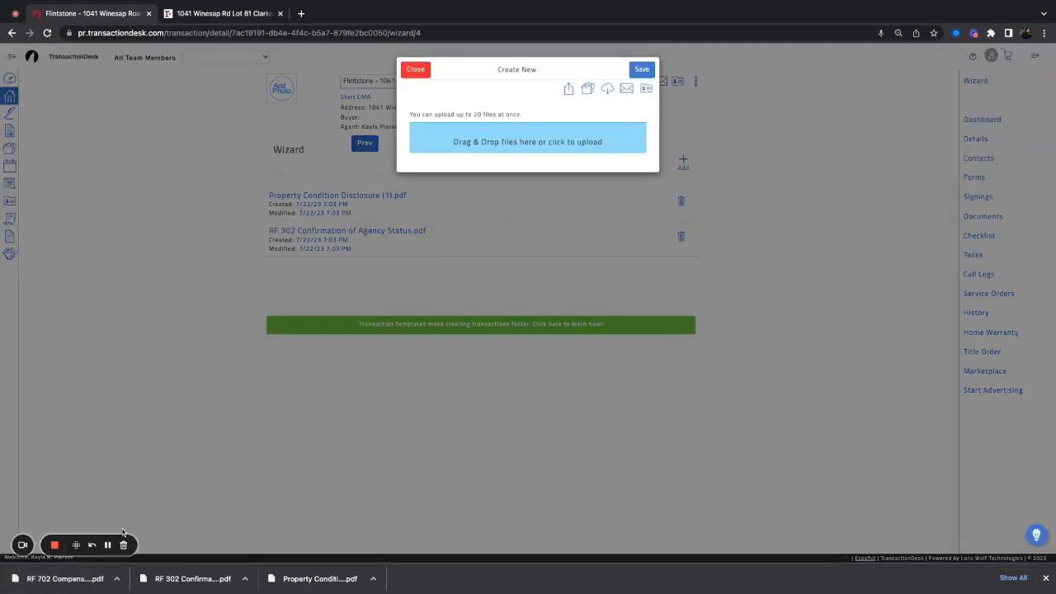
{"action": "left_click_drag", "start_coordinate": [62, 581], "coordinate": [441, 152]}
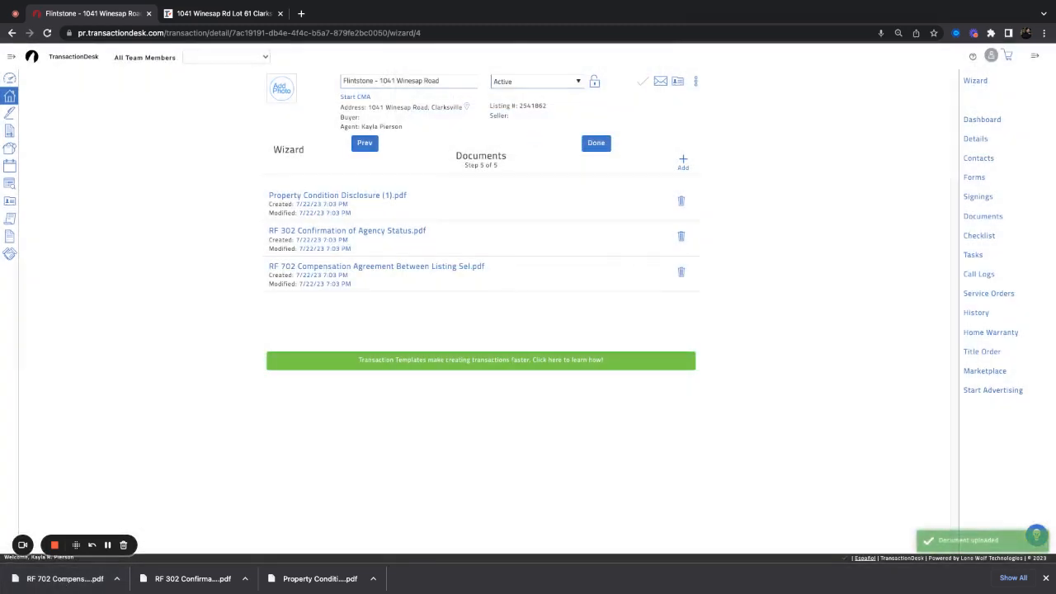
{"action": "left_click", "coordinate": [596, 144]}
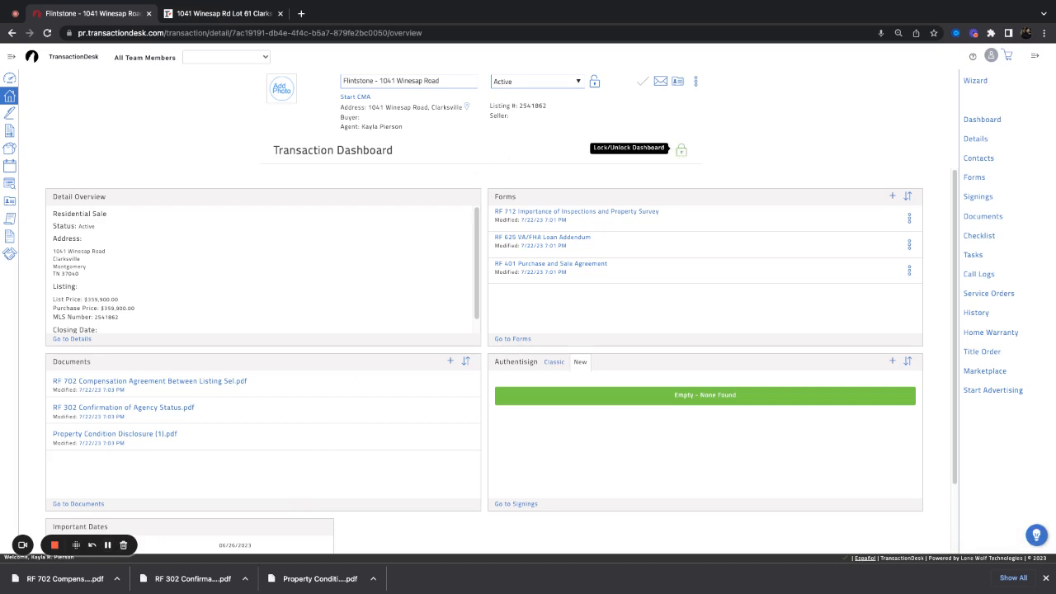
Unlock the Flintstone dashboard, drag a tile across, and scroll through the available tiles
{"action": "left_click", "coordinate": [681, 149]}
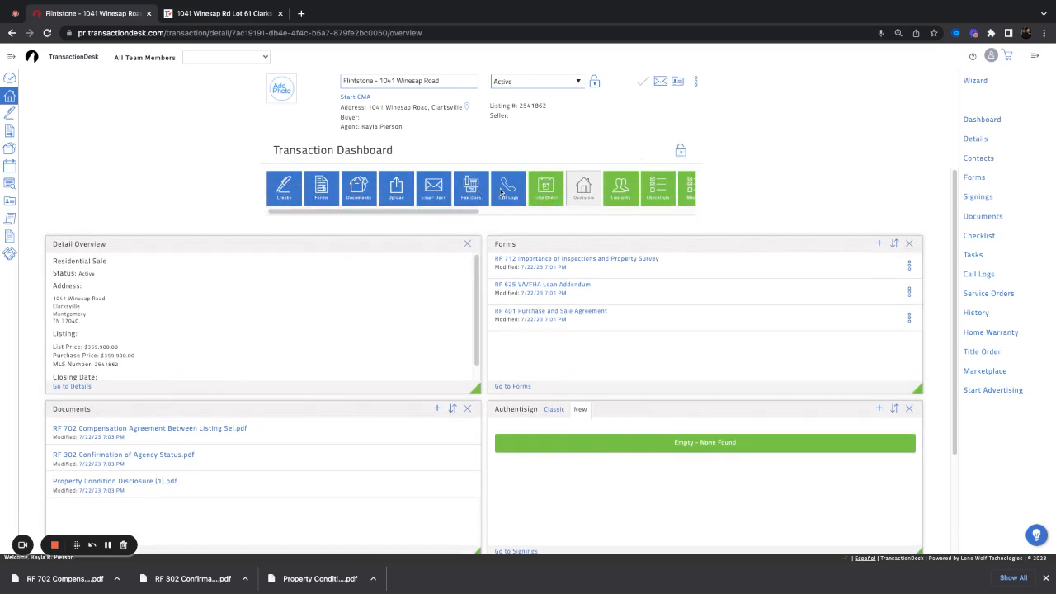
{"action": "left_click_drag", "start_coordinate": [358, 211], "coordinate": [468, 211]}
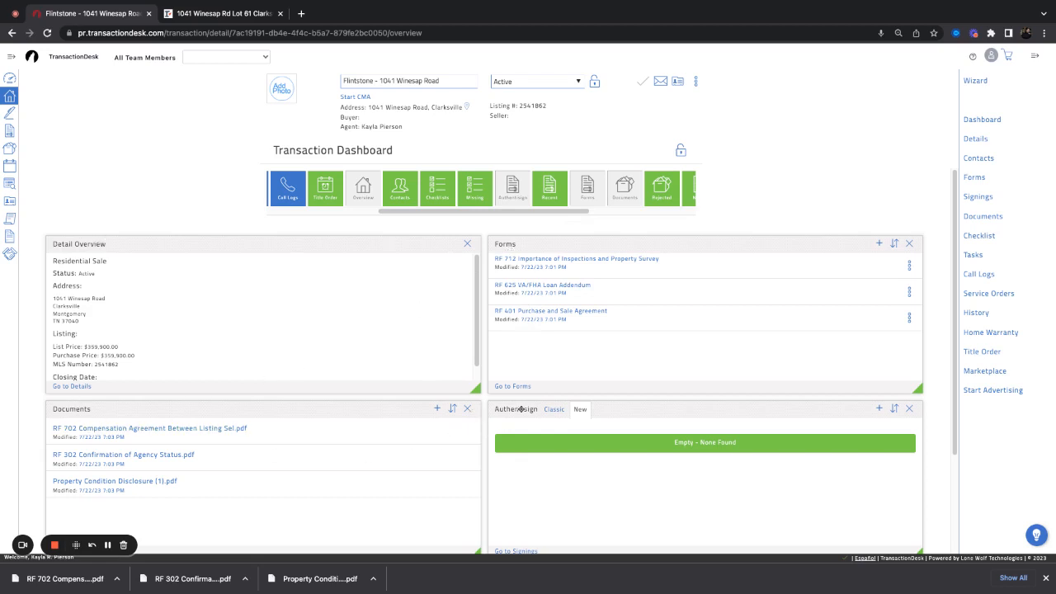
{"action": "scroll", "coordinate": [520, 408], "scroll_direction": "down", "scroll_amount": 3}
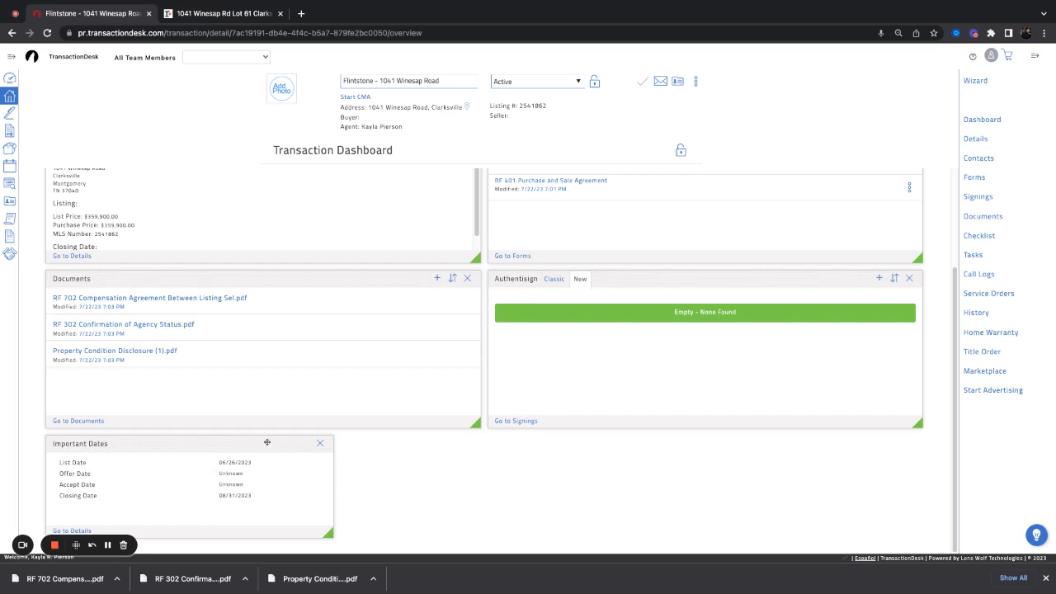
{"action": "scroll", "coordinate": [267, 446], "scroll_direction": "up", "scroll_amount": 2}
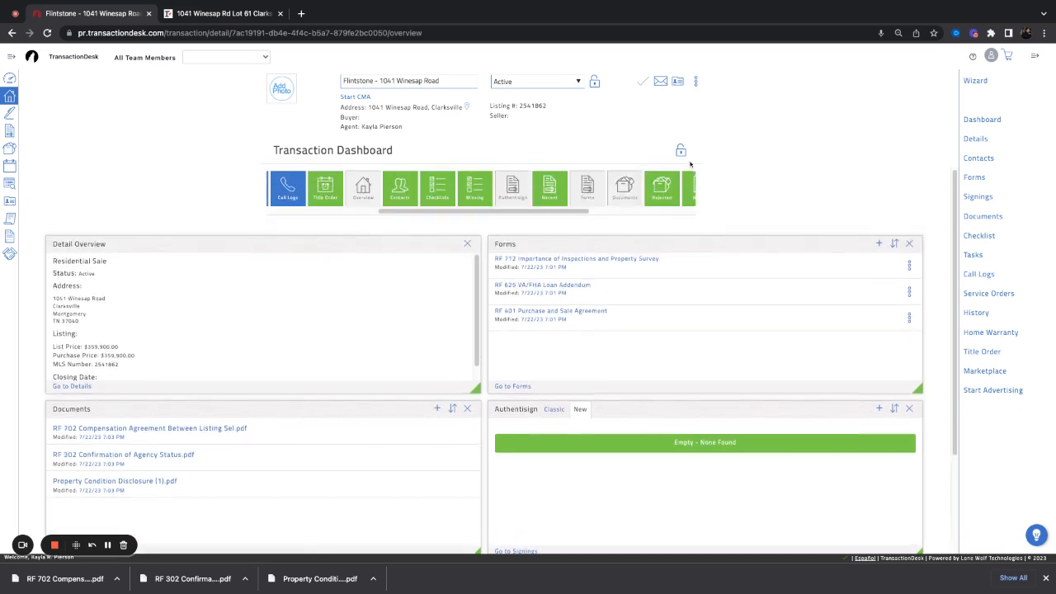
Try placing the Recent tile on the dashboard, then lock the dashboard again
{"action": "left_click", "coordinate": [681, 153]}
{"action": "mouse_move", "coordinate": [558, 189]}
{"action": "left_mouse_down"}
{"action": "mouse_move", "coordinate": [552, 285]}
{"action": "mouse_move", "coordinate": [558, 189]}
{"action": "left_mouse_up"}
{"action": "left_click", "coordinate": [681, 153]}
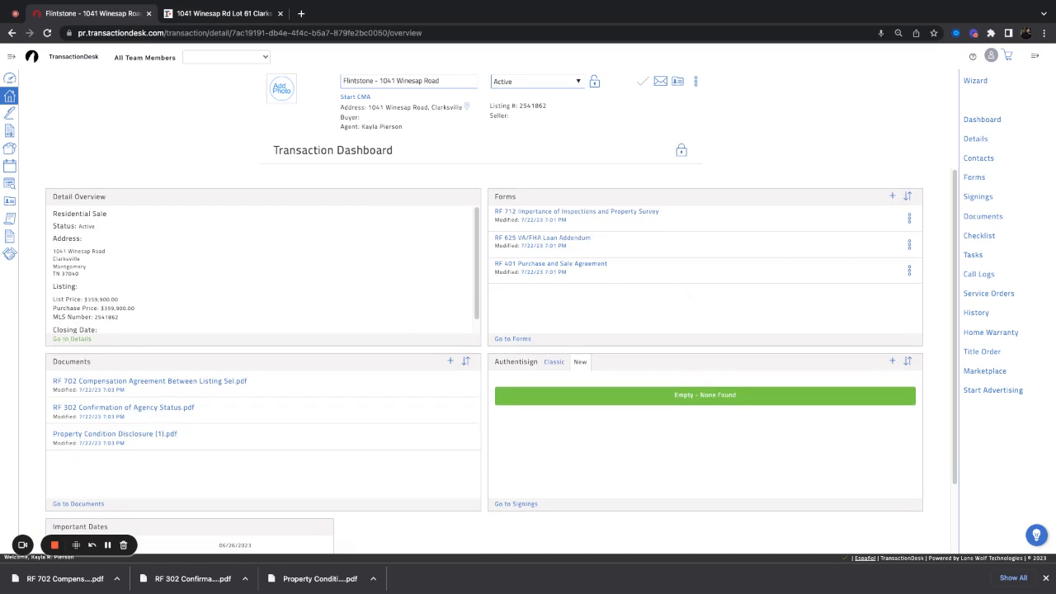
Review the transaction's Details page and full forms list, toggling the sidebar, then return to the dashboard
{"action": "left_click", "coordinate": [72, 339]}
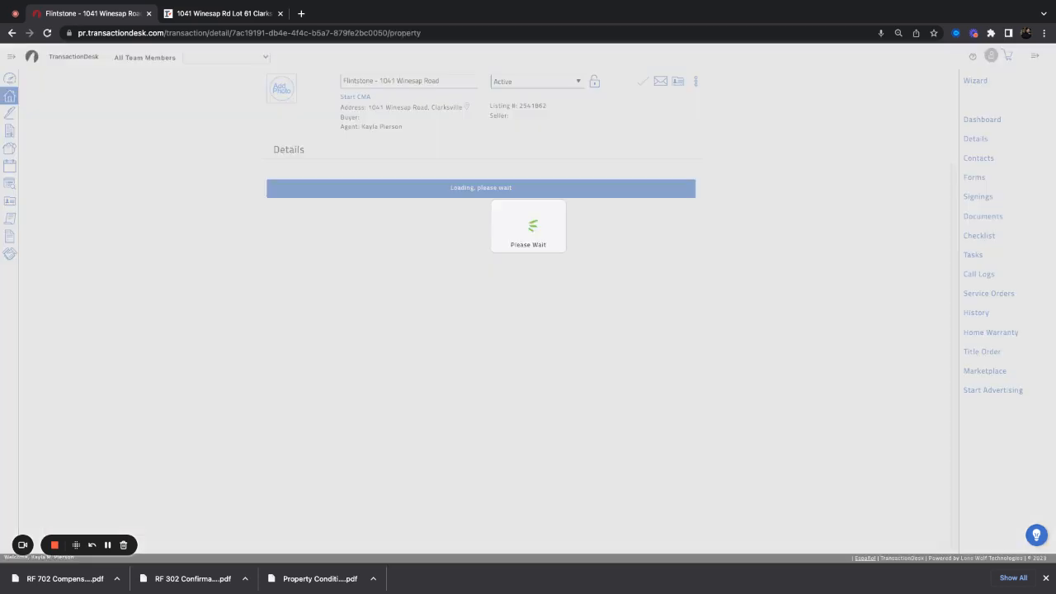
{"action": "left_click", "coordinate": [983, 120]}
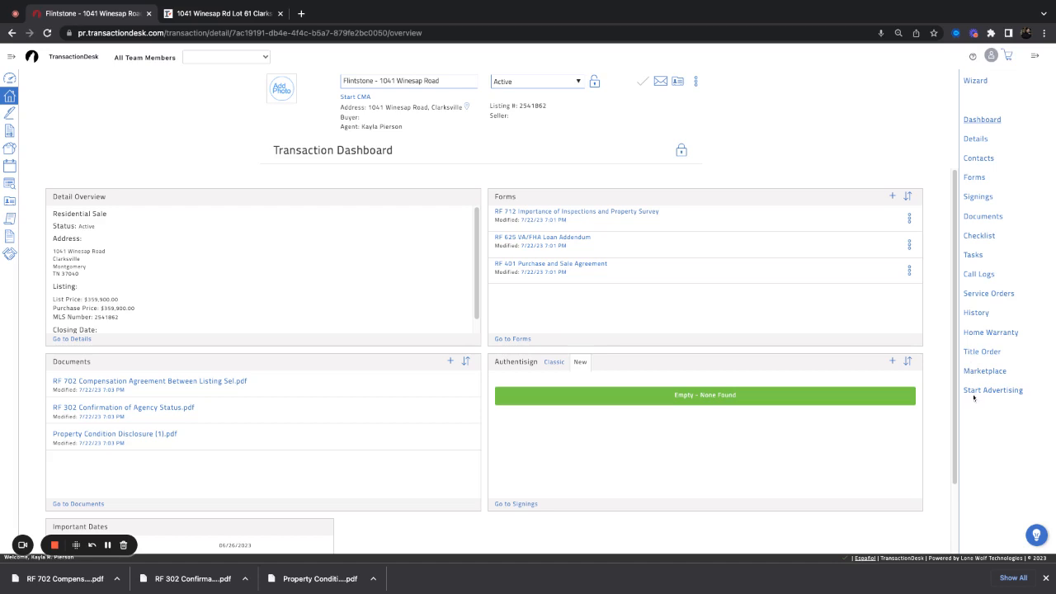
{"action": "left_click", "coordinate": [1036, 58]}
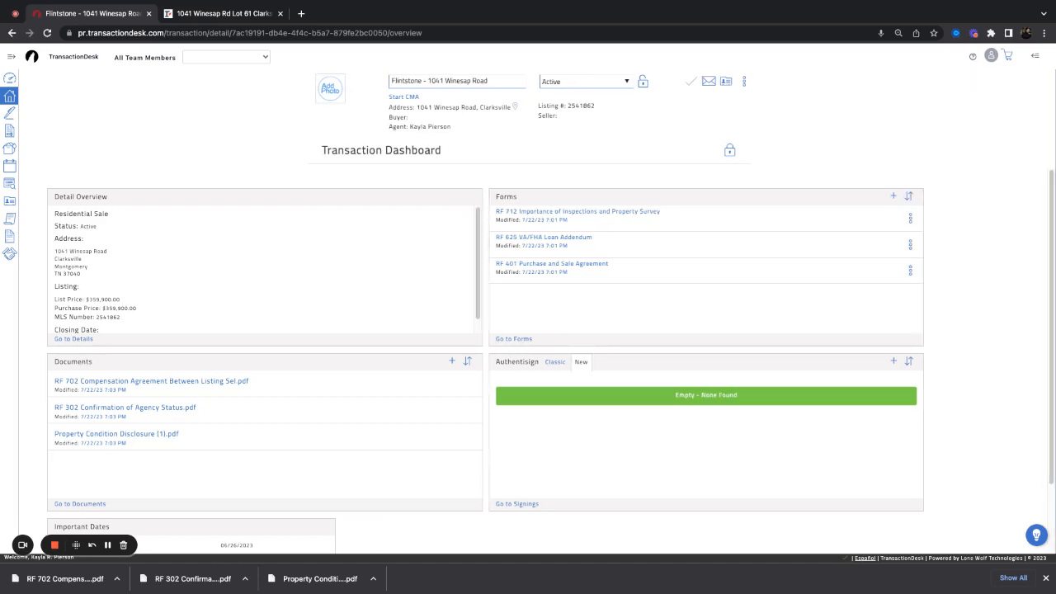
{"action": "left_click", "coordinate": [1035, 56]}
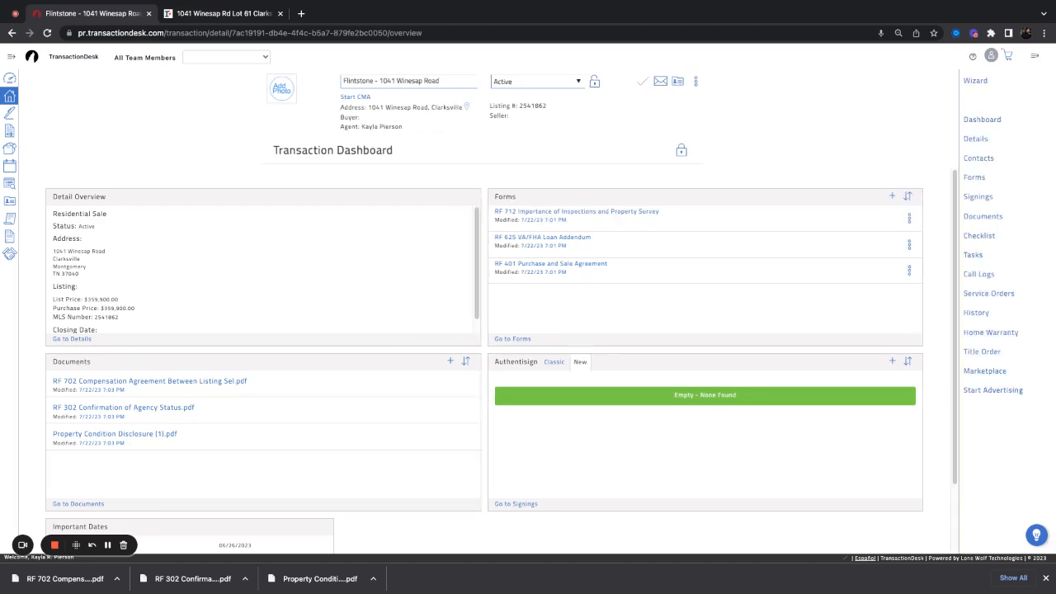
{"action": "left_click", "coordinate": [1035, 56]}
{"action": "left_click", "coordinate": [1036, 56]}
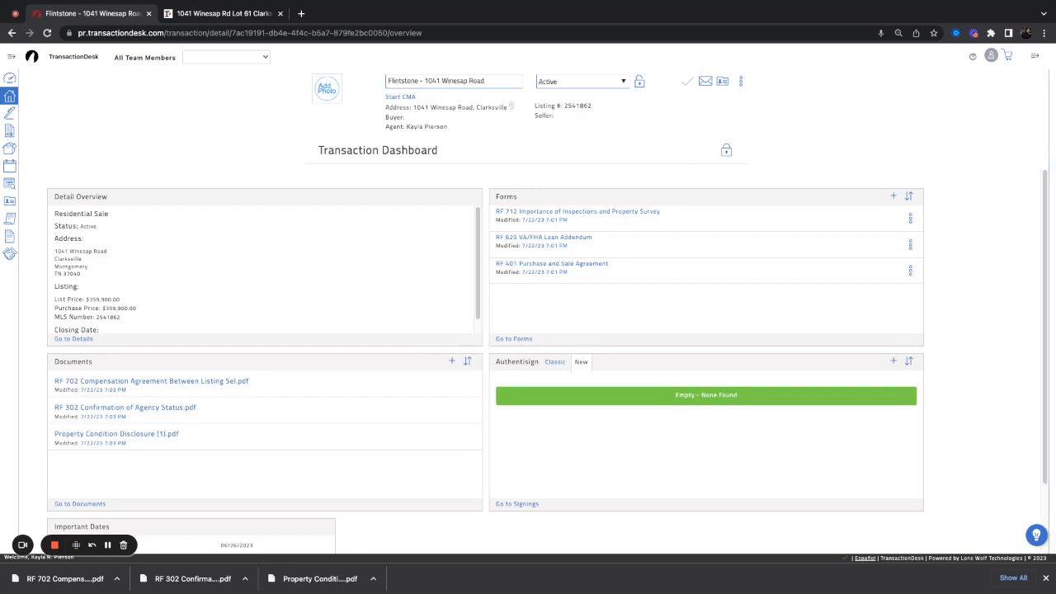
{"action": "left_click", "coordinate": [1035, 57]}
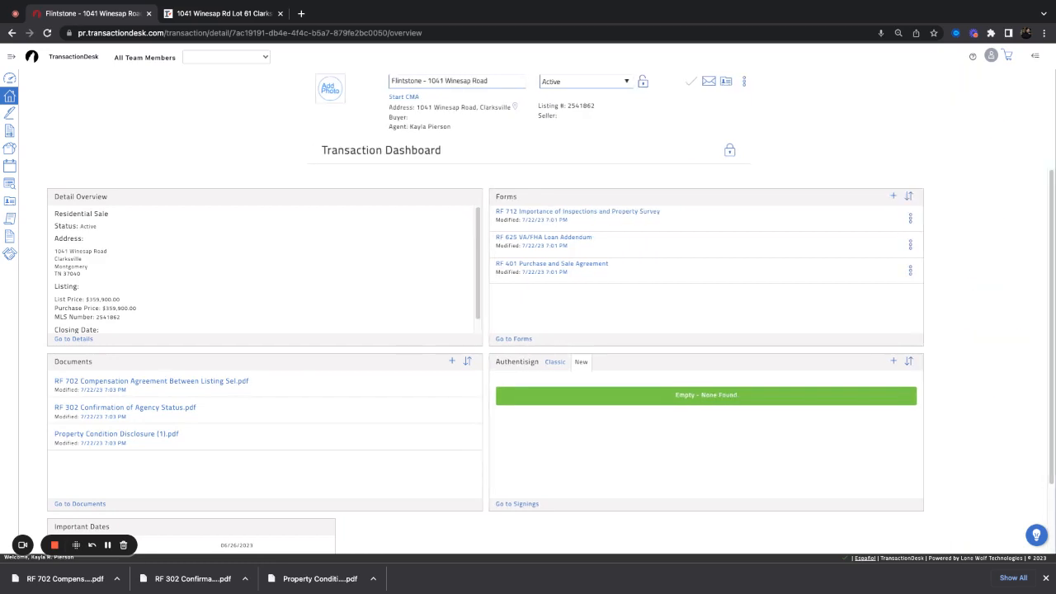
{"action": "left_click", "coordinate": [1035, 56]}
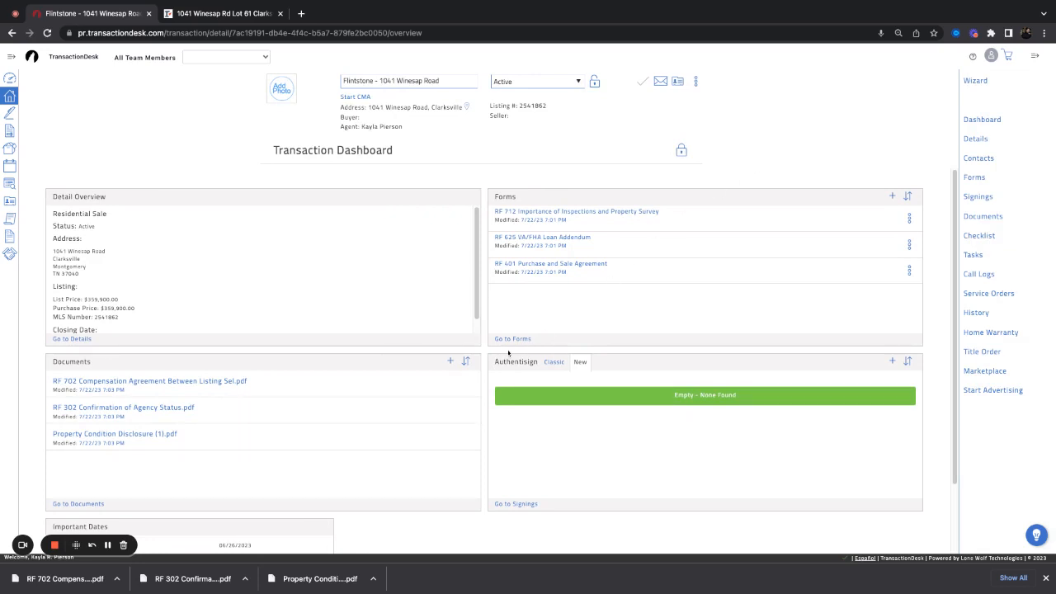
{"action": "left_click", "coordinate": [506, 339]}
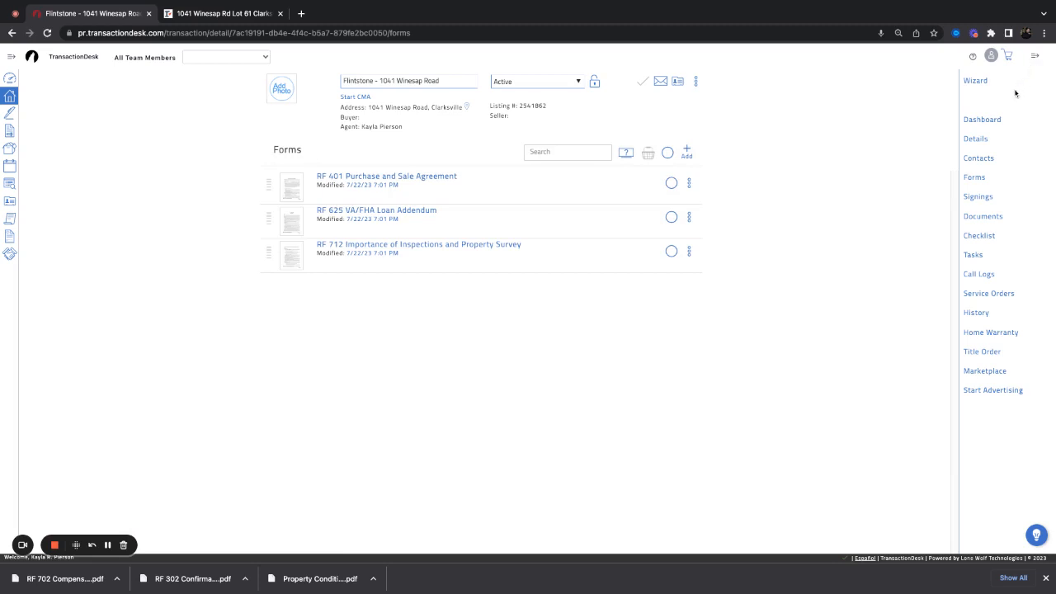
{"action": "left_click", "coordinate": [987, 121]}
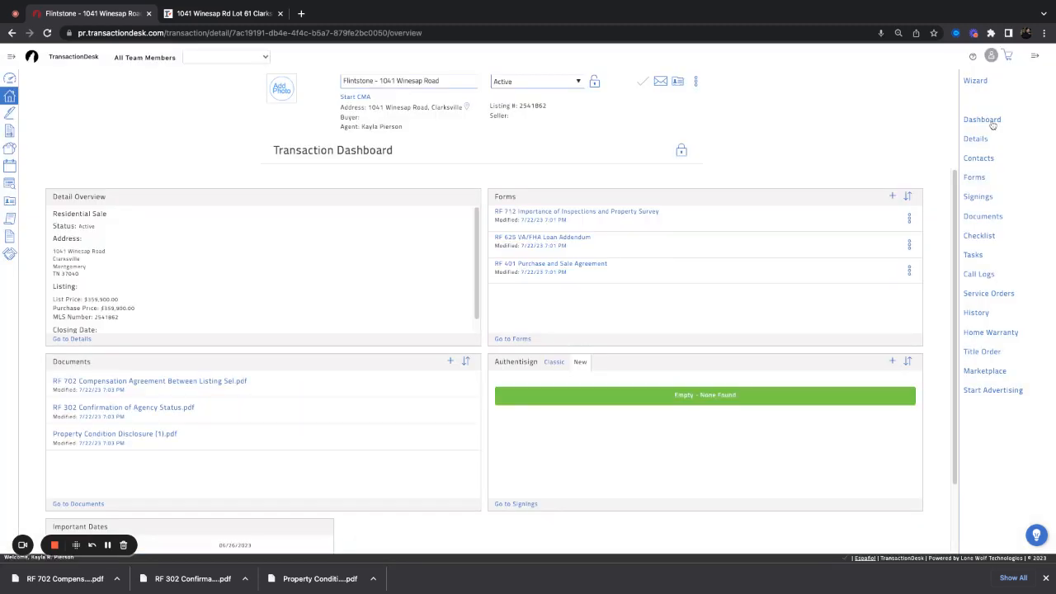